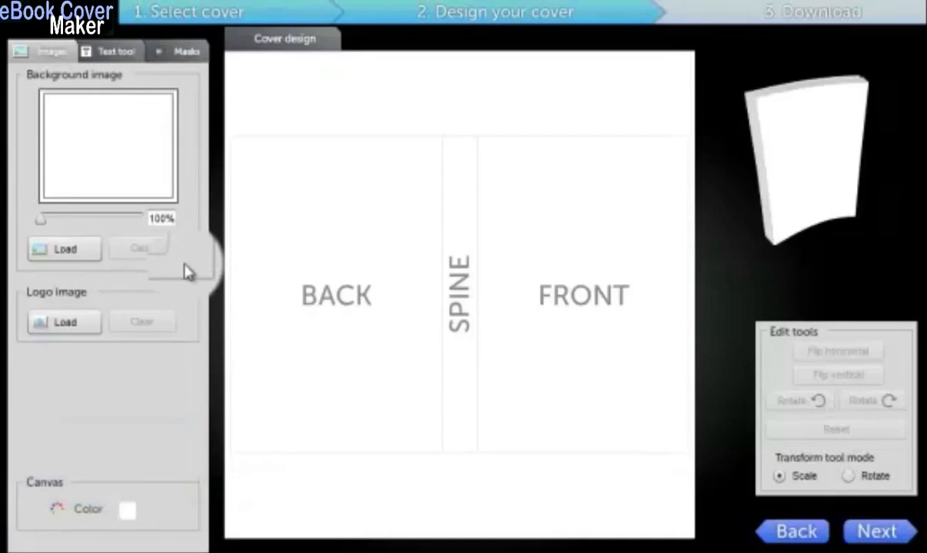
Step: Load the abstract-wallpaper image as the cover's background
click(76, 253)
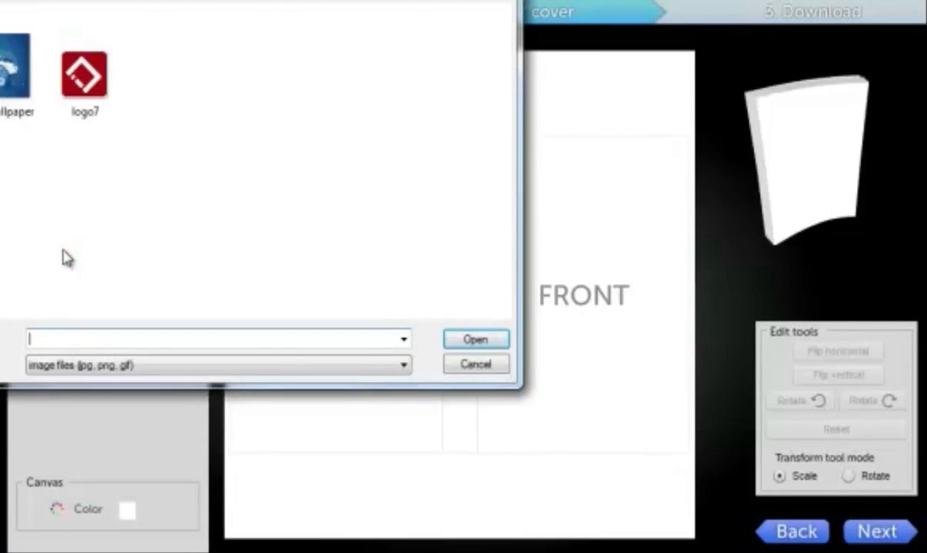
click(16, 69)
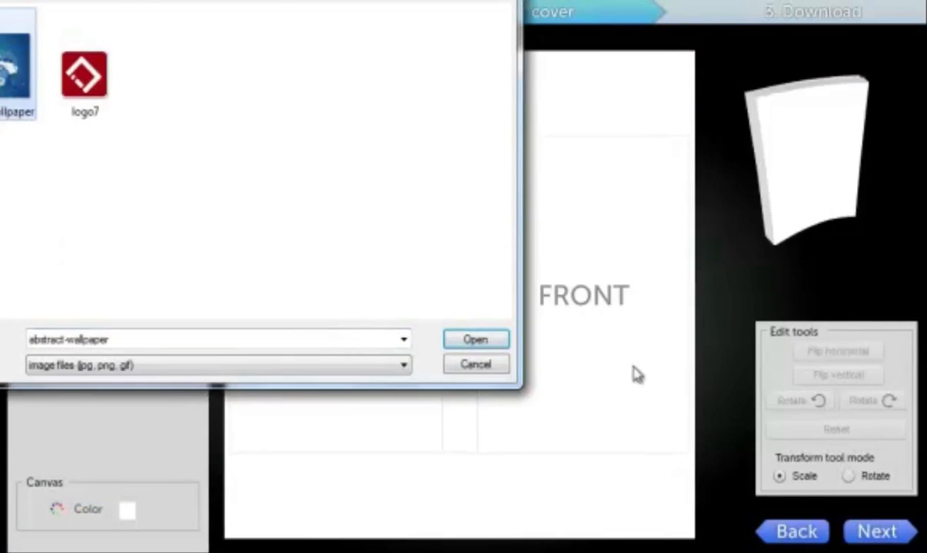
click(492, 346)
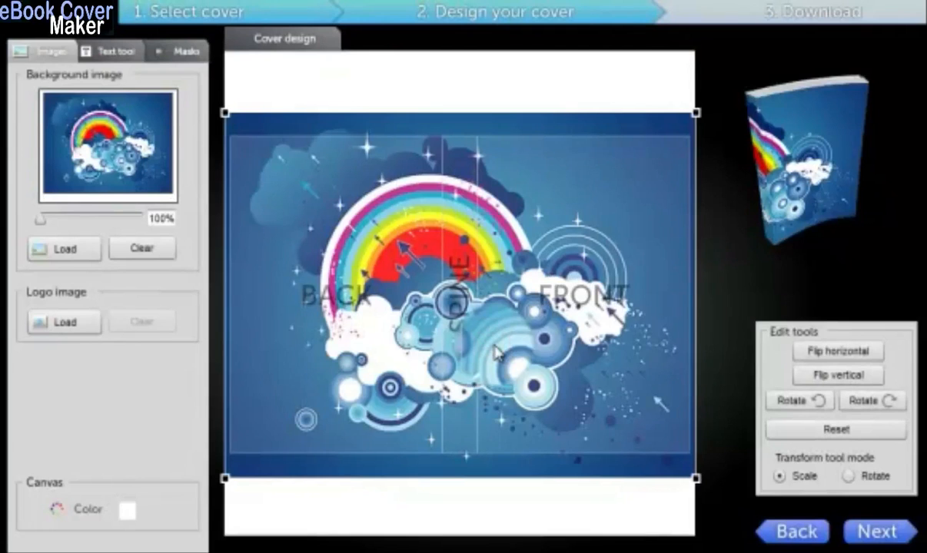
Step: Try repositioning the background image across the back, spine and front areas of the cover
drag(495, 353, 444, 294)
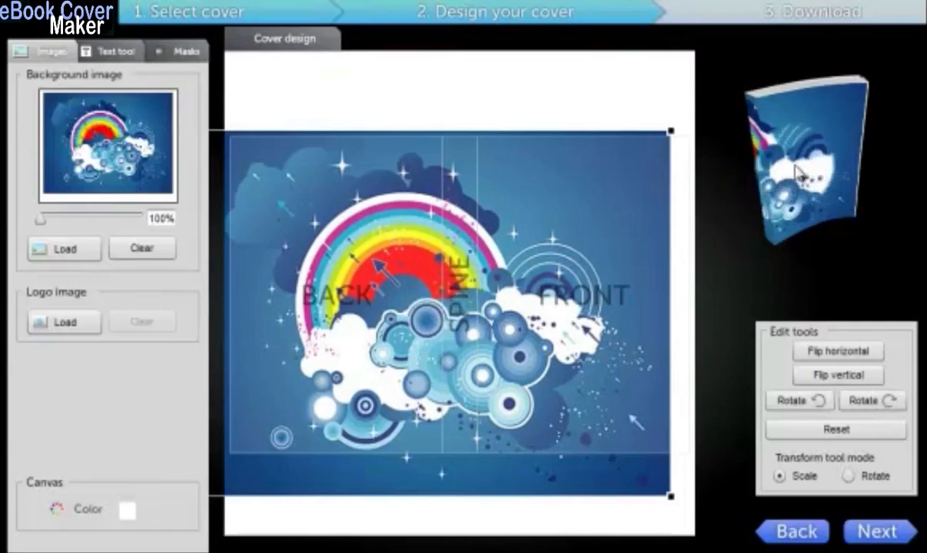
click(494, 301)
drag(495, 301, 557, 310)
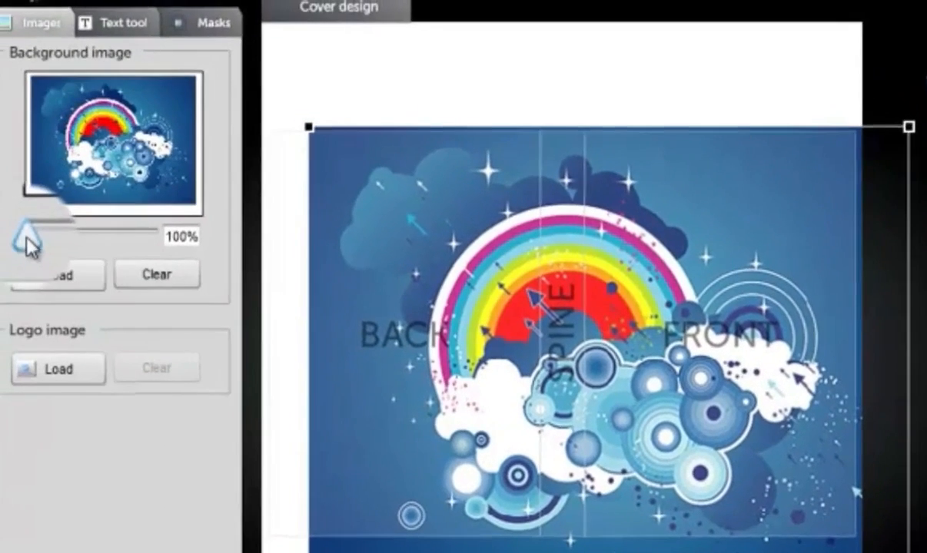
mouse_move(27, 238)
mouse_down()
mouse_move(54, 240)
mouse_move(29, 241)
mouse_up()
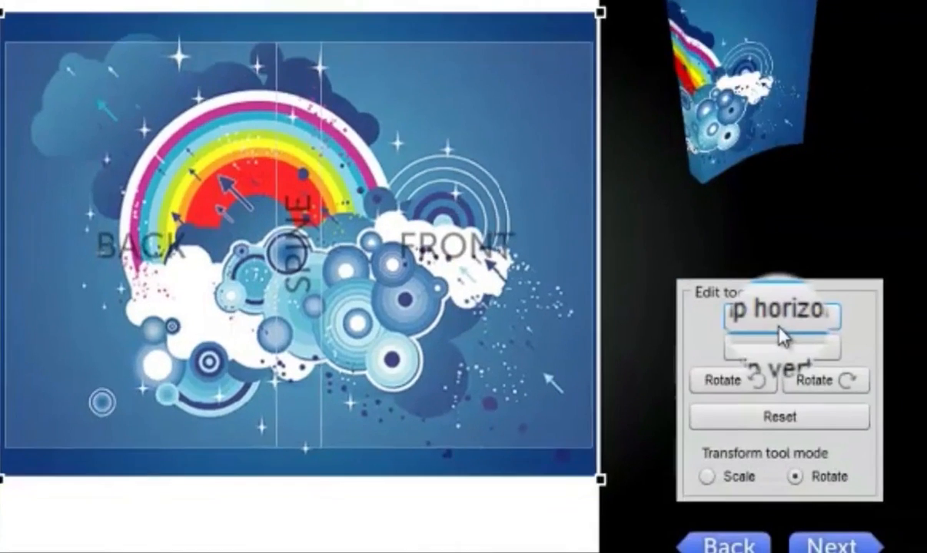
Step: Try flipping the background image horizontally and vertically and rotating it counterclockwise, and reset its transformations
click(778, 330)
click(778, 353)
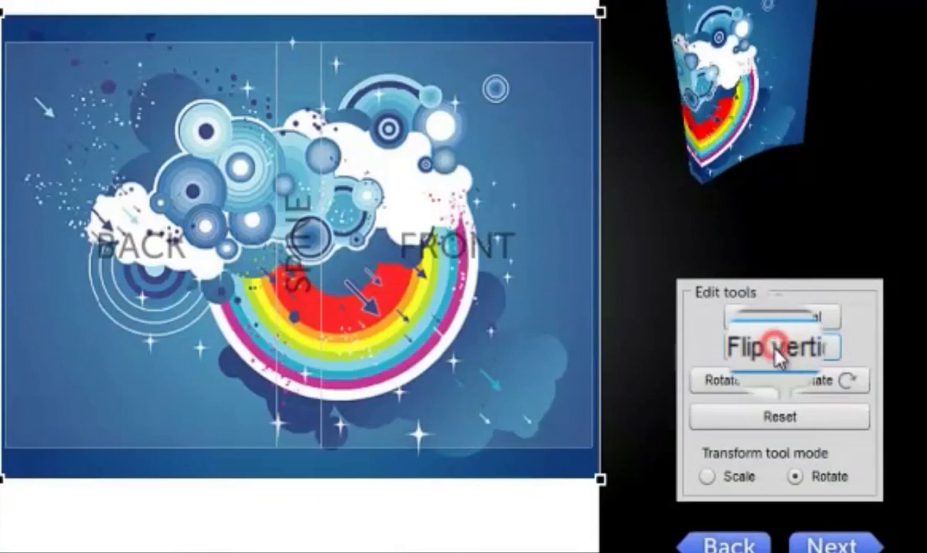
click(730, 384)
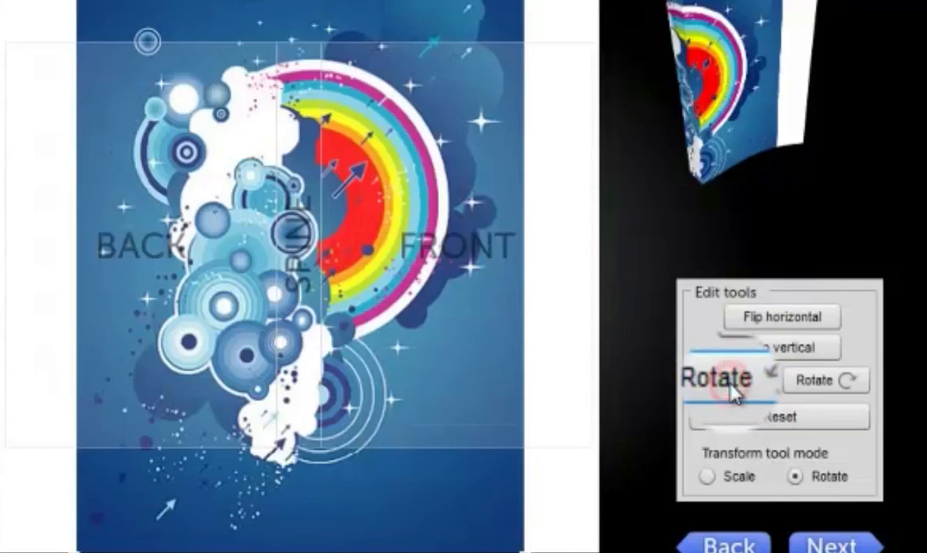
click(730, 386)
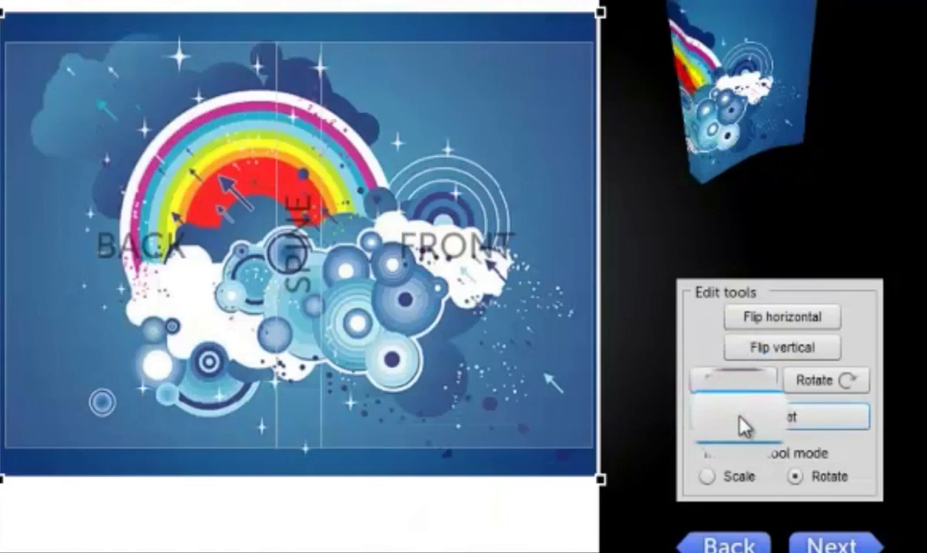
click(737, 415)
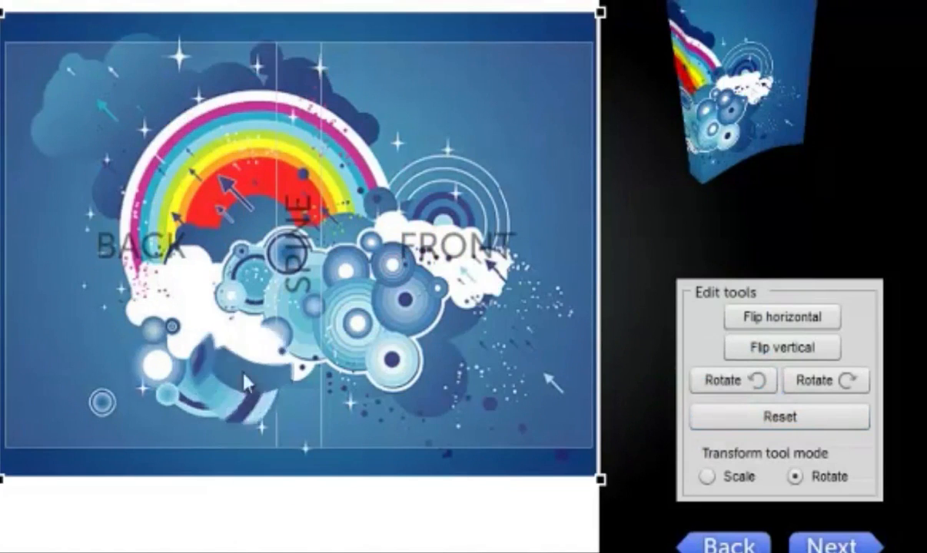
Step: Try scaling the background image down and rotating it freely by its corner, and reset its transformations
click(731, 480)
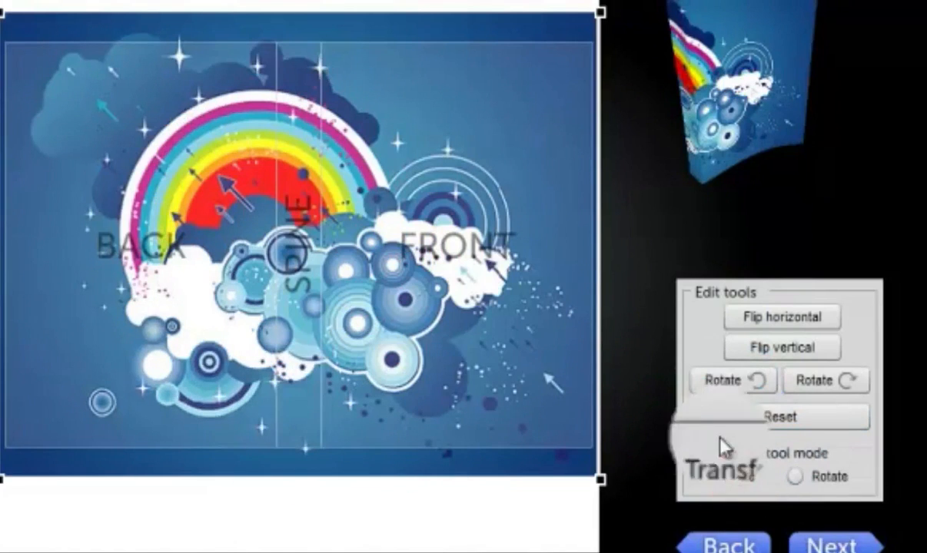
click(827, 478)
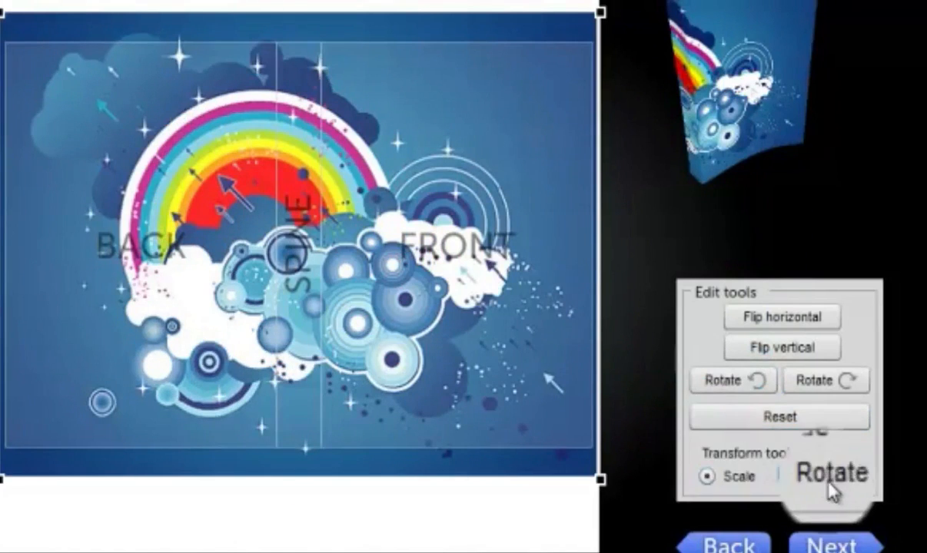
click(703, 477)
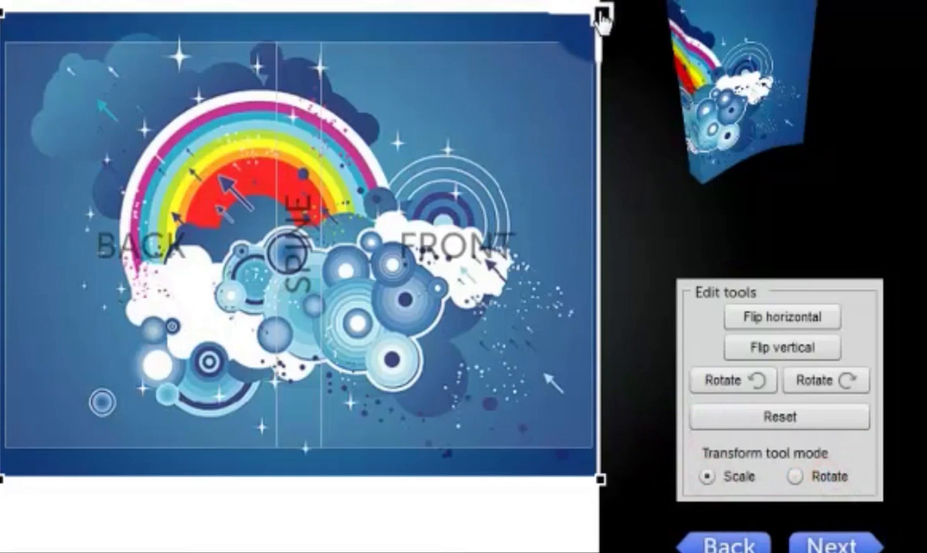
drag(600, 17, 602, 113)
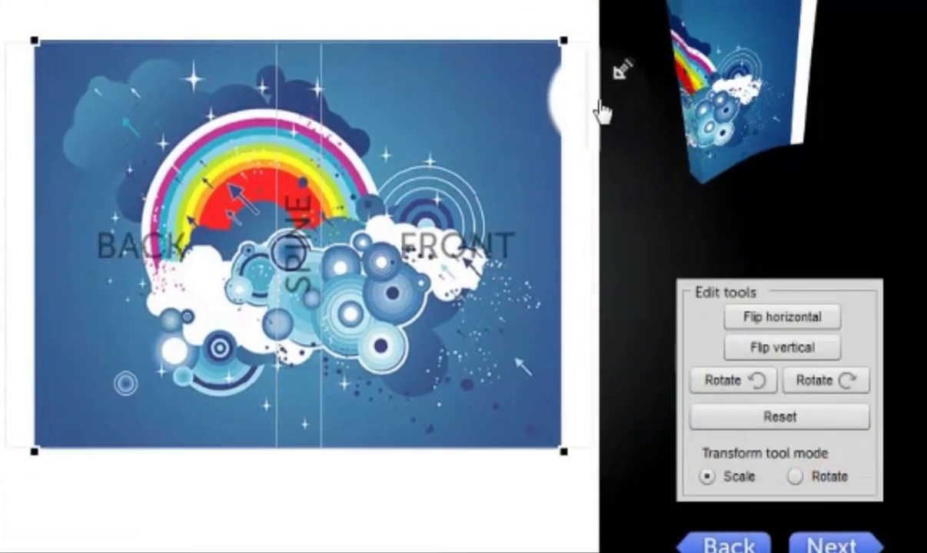
click(824, 477)
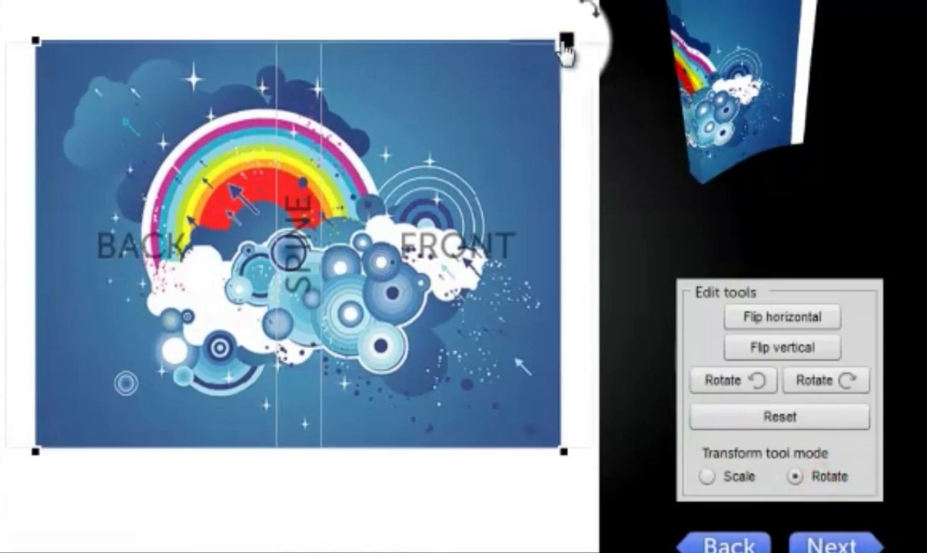
drag(565, 44, 736, 271)
mouse_move(449, 193)
mouse_down()
mouse_move(465, 198)
mouse_move(457, 207)
mouse_up()
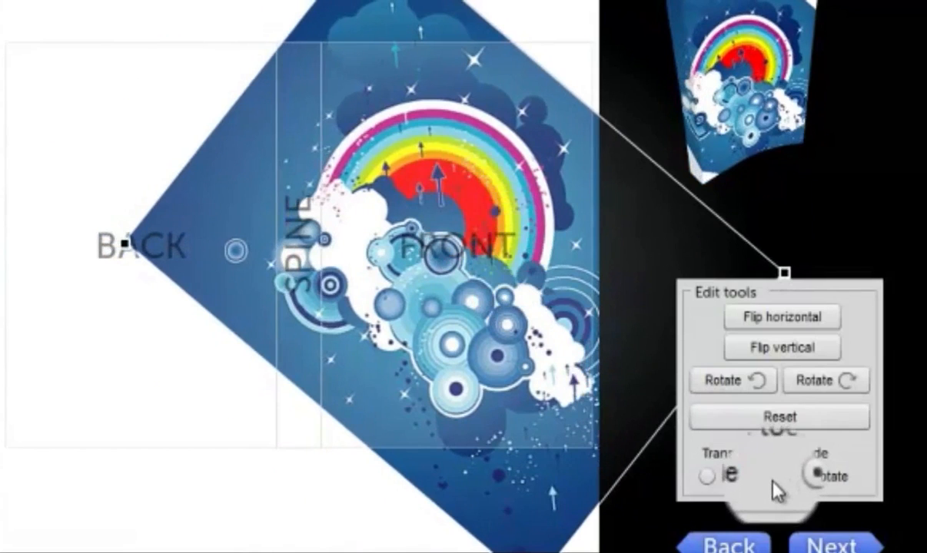
click(757, 423)
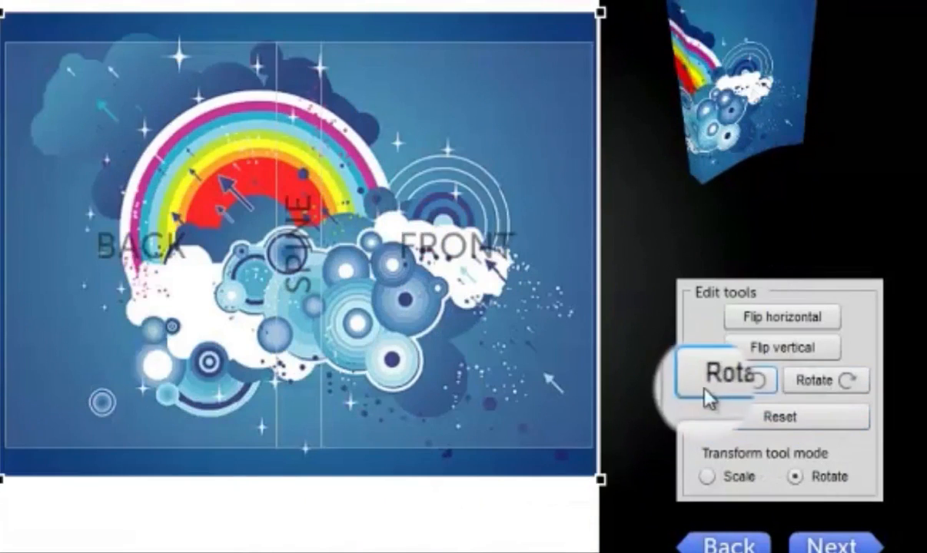
Step: Shift the background image slightly to the right and down, and preview the finished 3D cover before returning to the design
drag(106, 178, 146, 199)
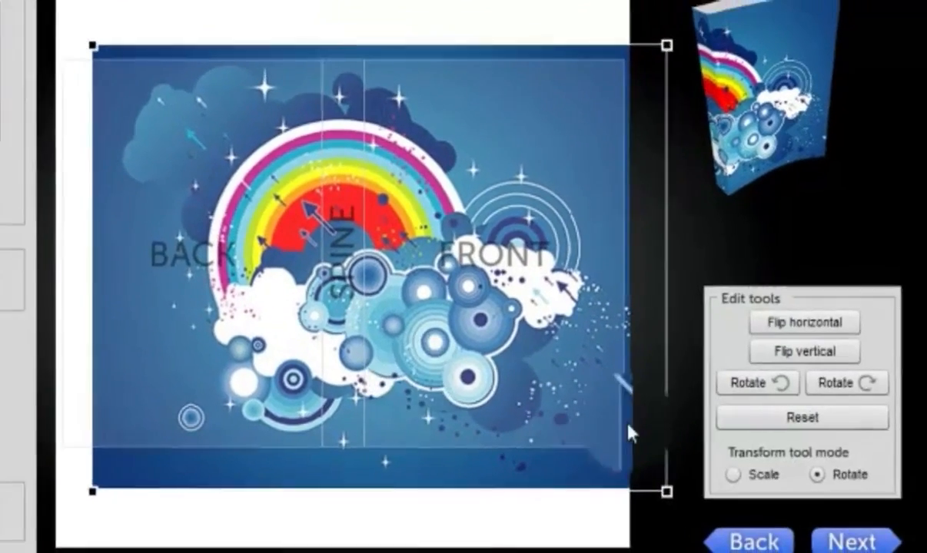
click(845, 544)
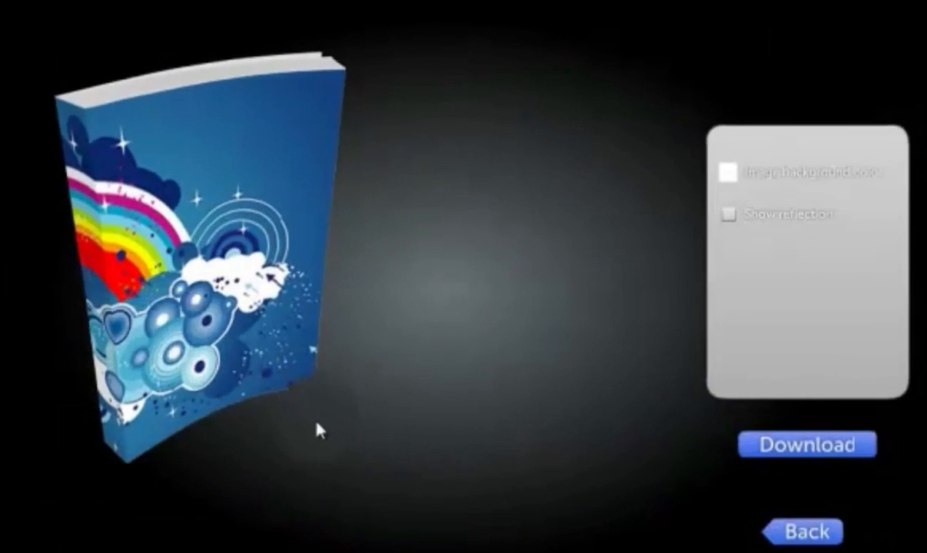
click(804, 530)
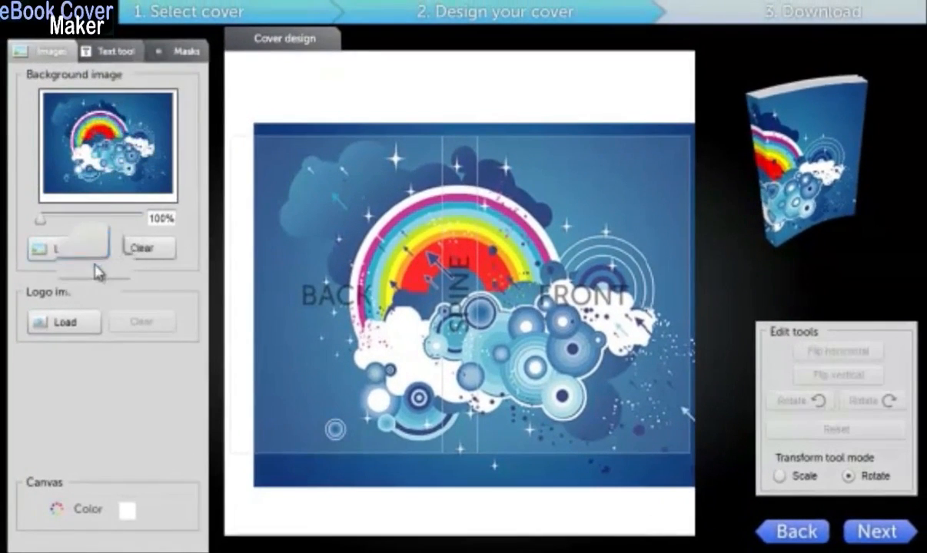
Step: Load the logo7 image as the cover logo and place it in the lower-right corner of the front cover
click(63, 326)
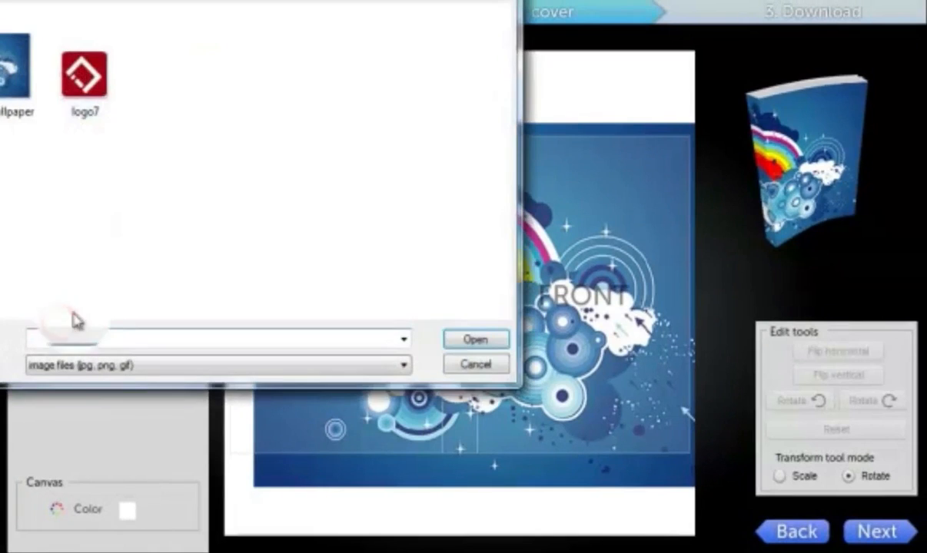
click(92, 74)
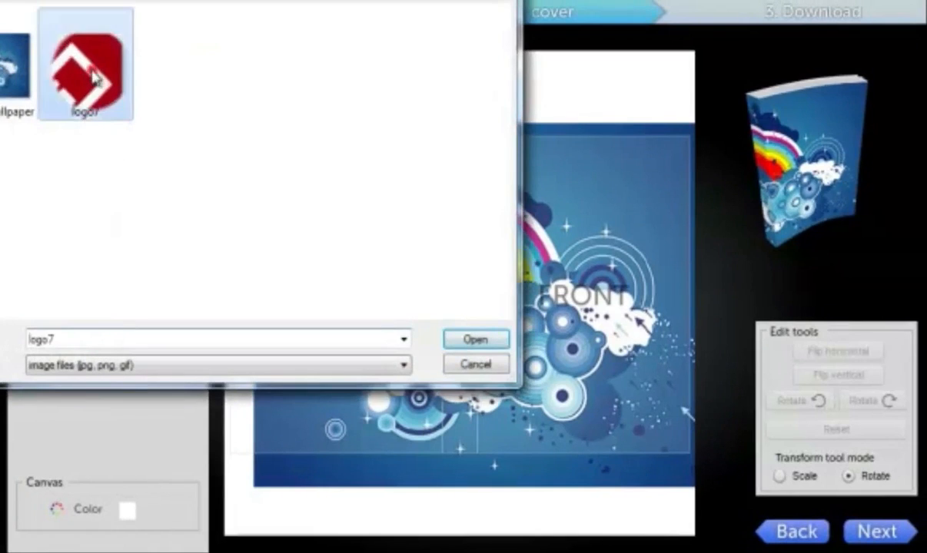
click(475, 339)
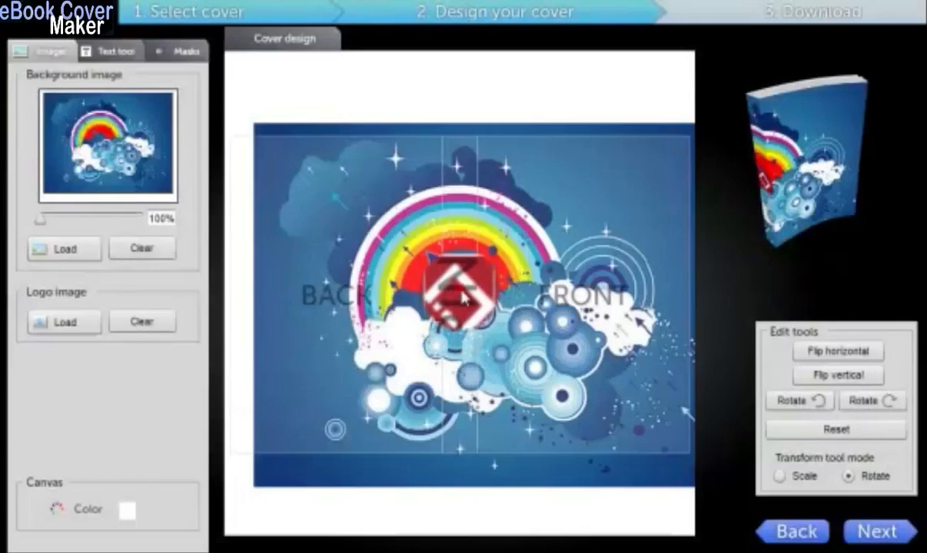
drag(577, 390, 658, 421)
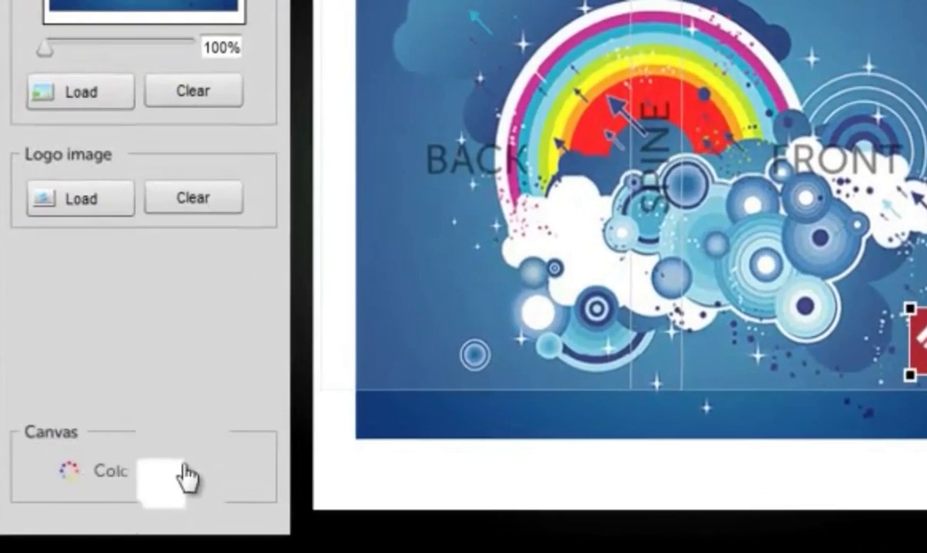
Step: Set the canvas color to bright green
click(185, 470)
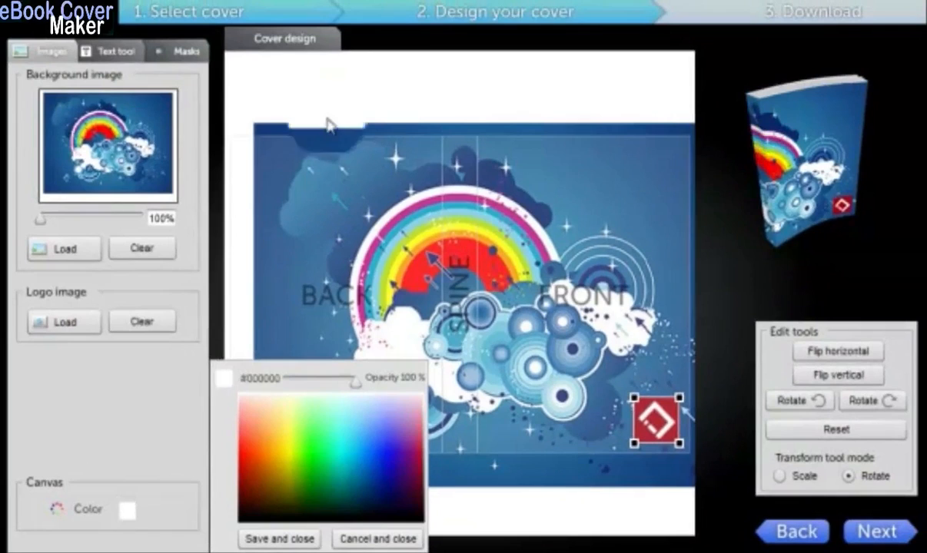
click(316, 455)
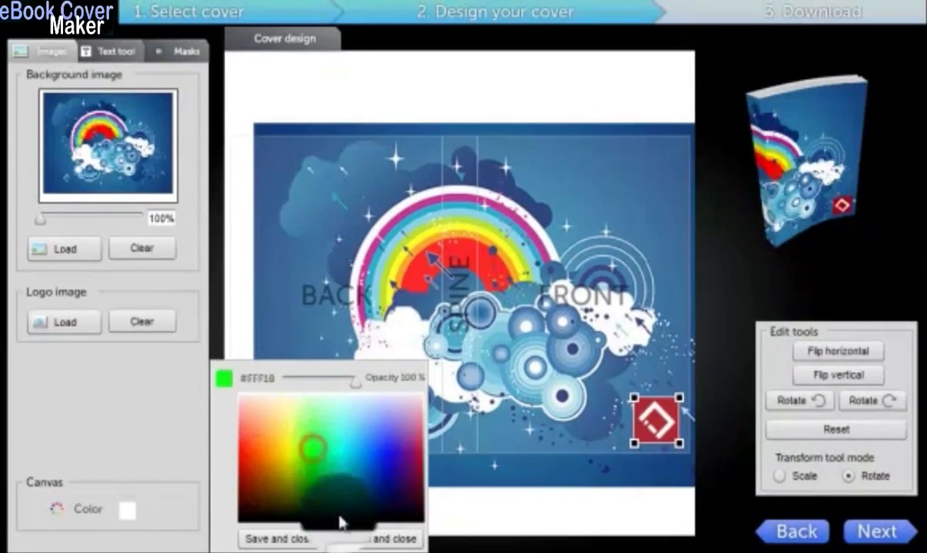
click(278, 539)
Step: Move the background image down to expose the canvas and back up until its top edge meets the cover's top edge
drag(562, 222, 565, 284)
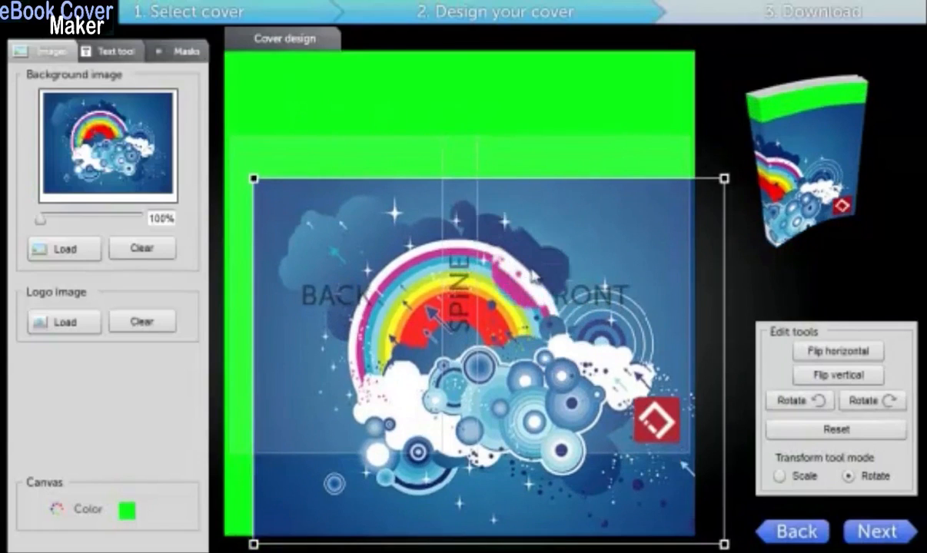
drag(532, 276, 534, 273)
drag(532, 252, 535, 228)
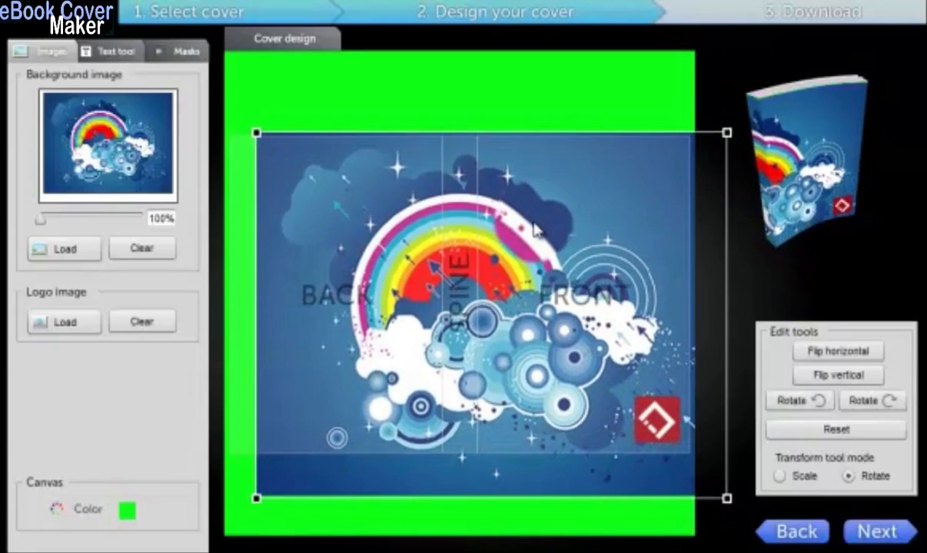
Step: Set the canvas color to white
click(128, 510)
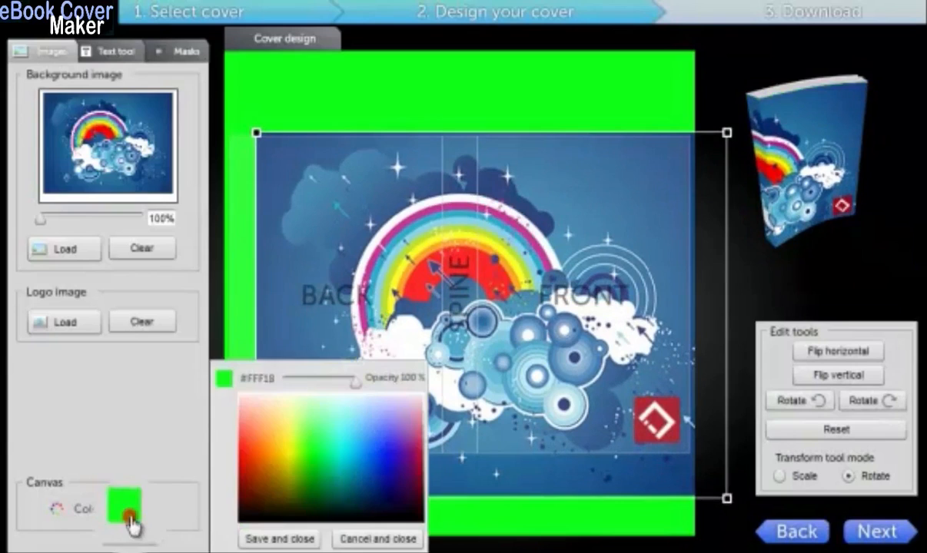
click(274, 395)
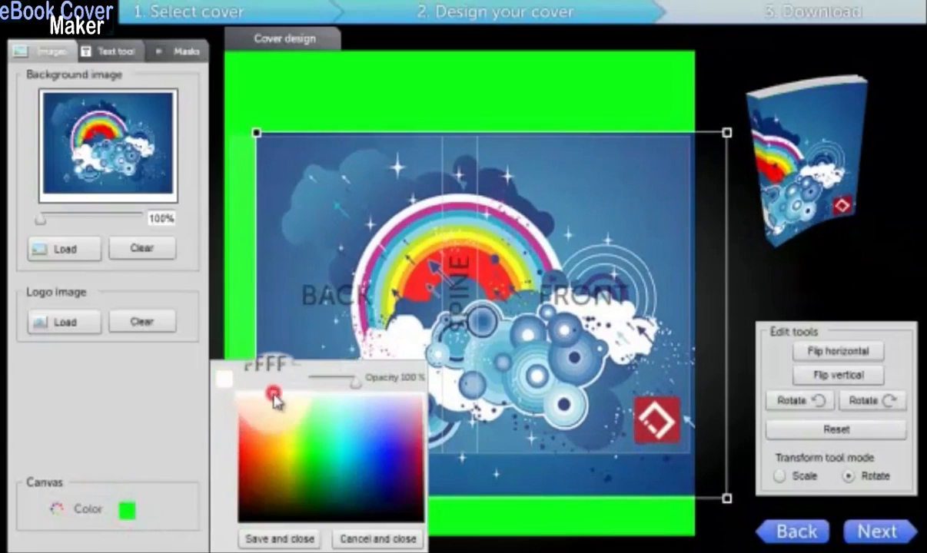
click(277, 537)
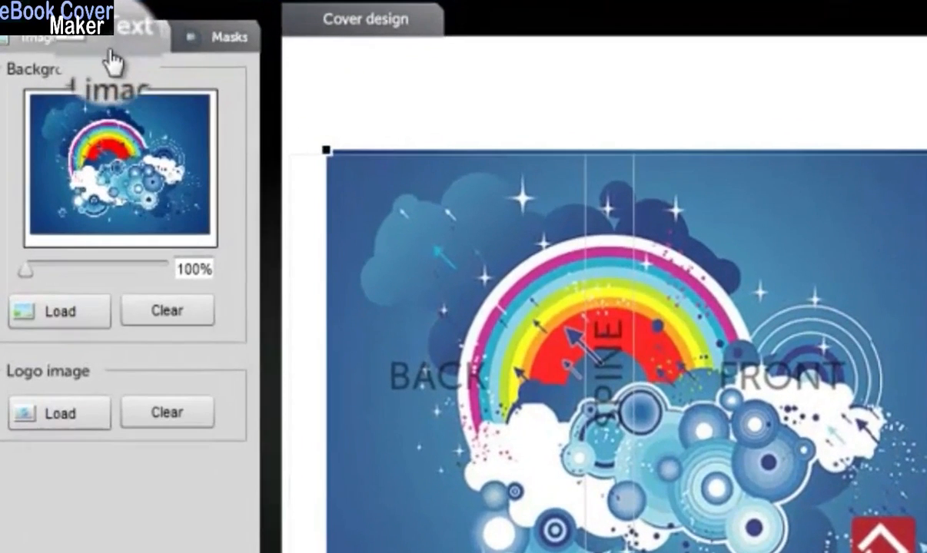
Step: Add a new text object and place it in the upper-right area of the front cover
click(117, 43)
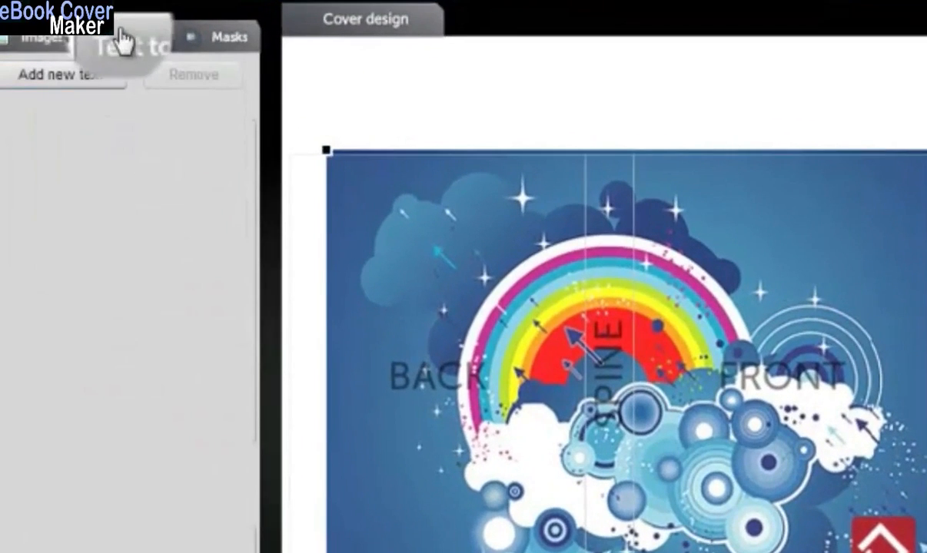
click(70, 74)
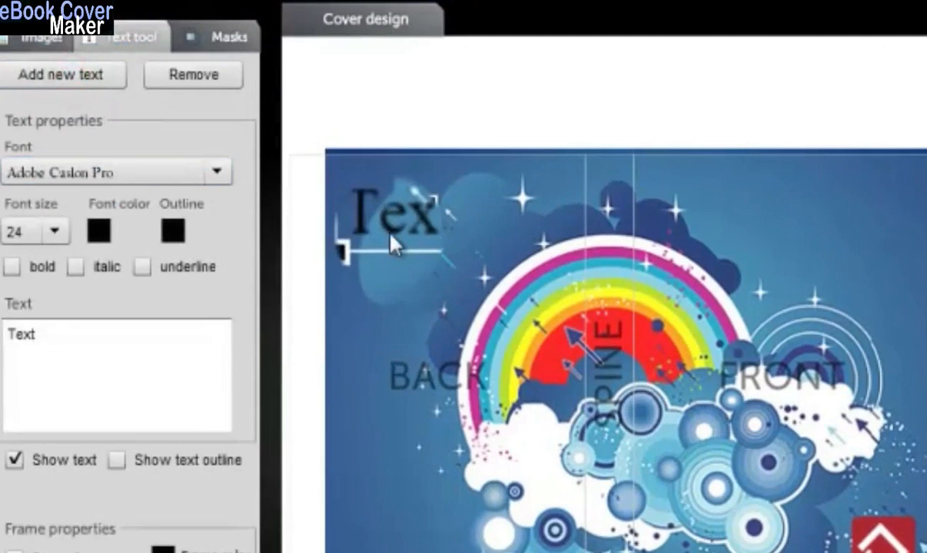
drag(392, 220, 626, 186)
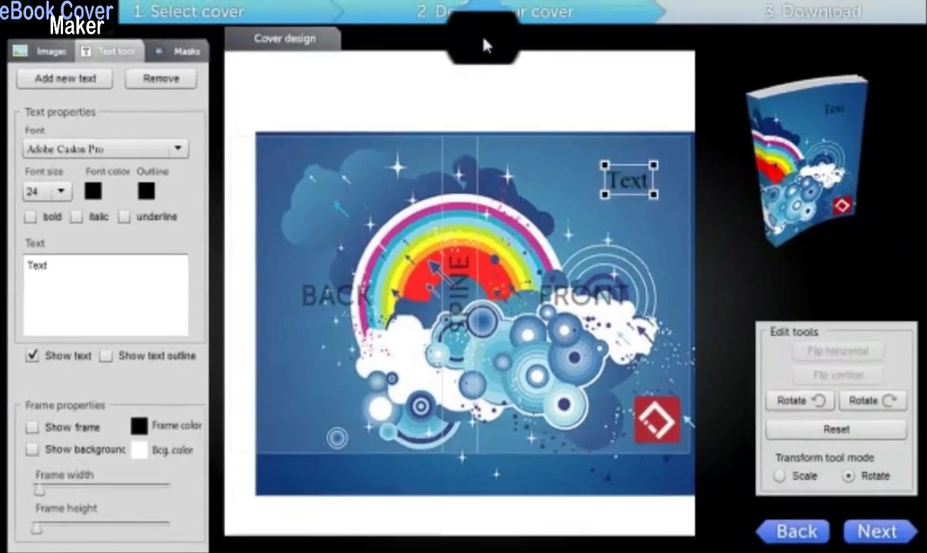
Step: Change the font of the new text on the front cover to Jokerman
click(115, 148)
scroll(160, 231, down, 5)
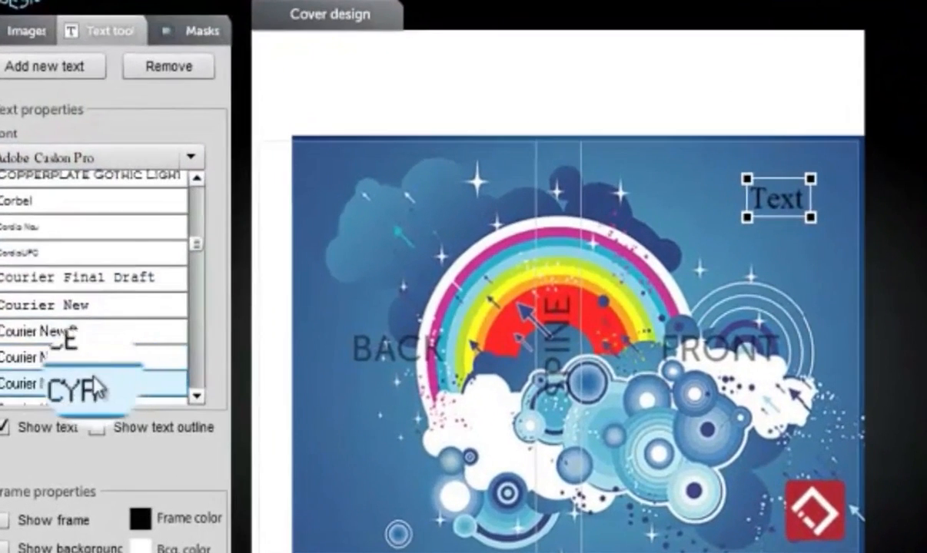
click(29, 221)
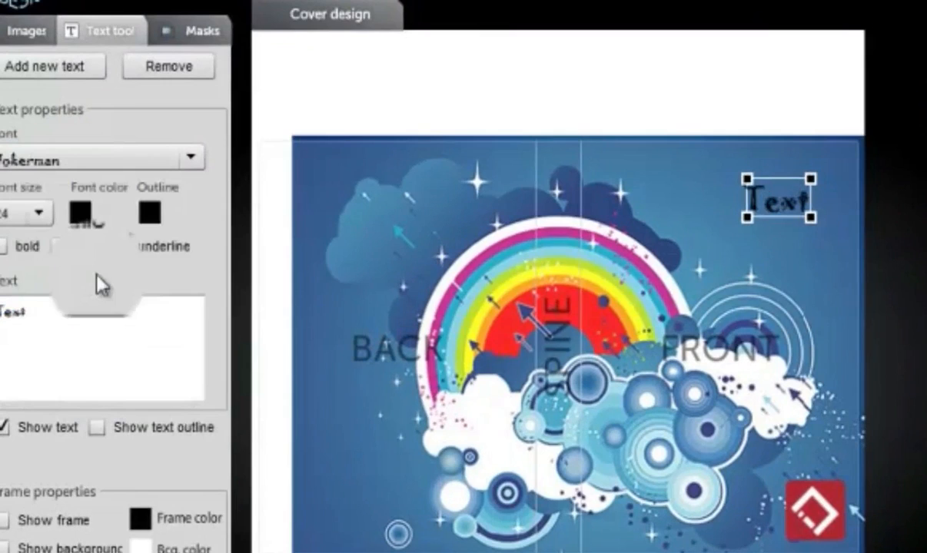
Step: Set the text's font size to 85 and move it down and inward so it fits on the front cover
click(28, 217)
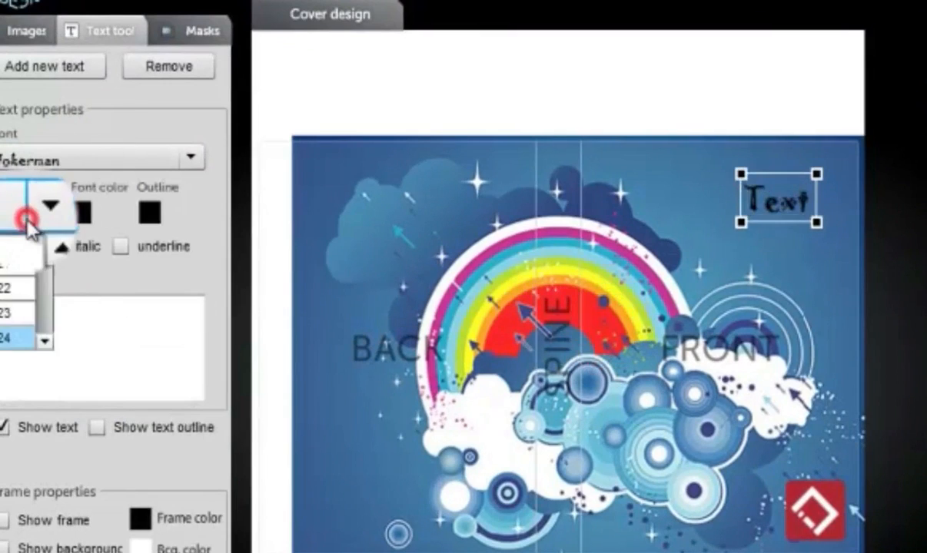
drag(44, 259, 45, 300)
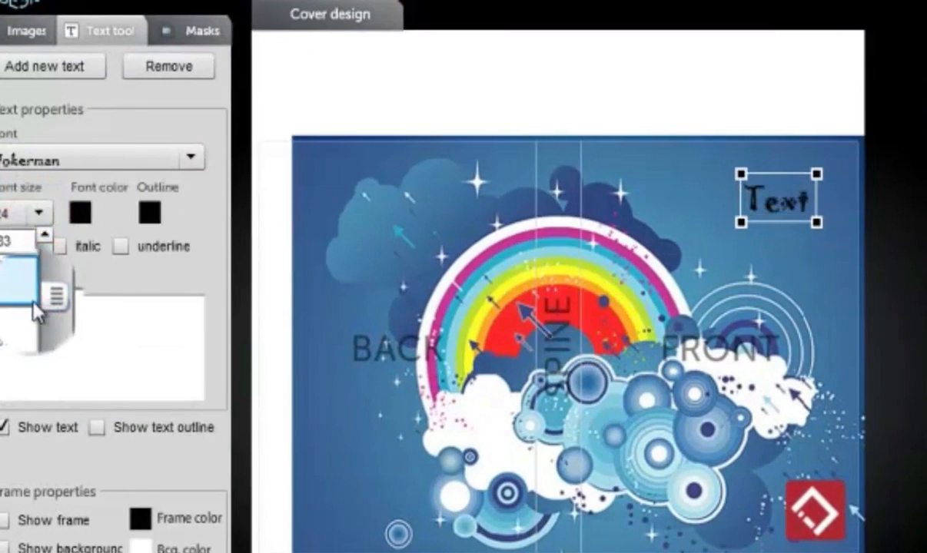
click(30, 283)
click(799, 192)
drag(799, 207, 759, 273)
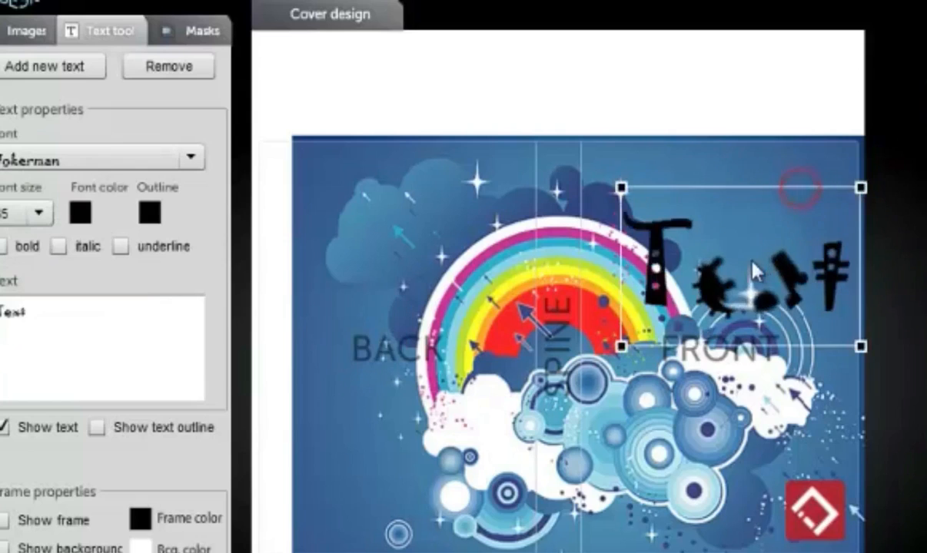
Step: Set the font color to bright green and move the text up towards the front cover's top edge
click(81, 213)
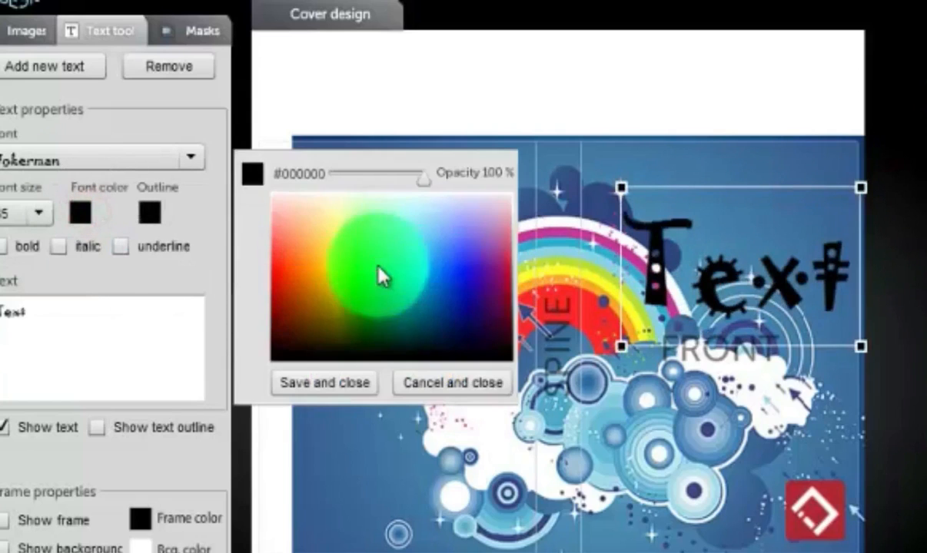
click(377, 265)
right_click(351, 331)
click(324, 387)
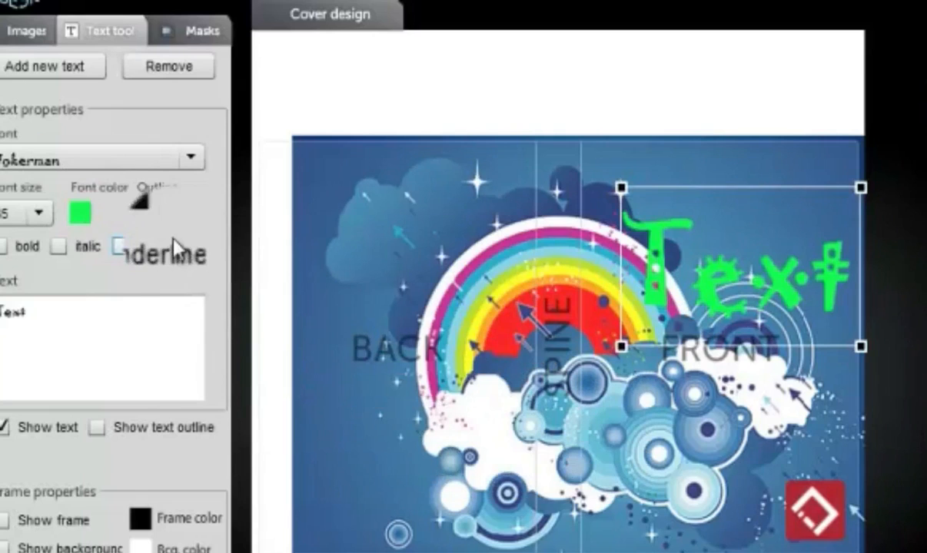
drag(697, 269, 696, 244)
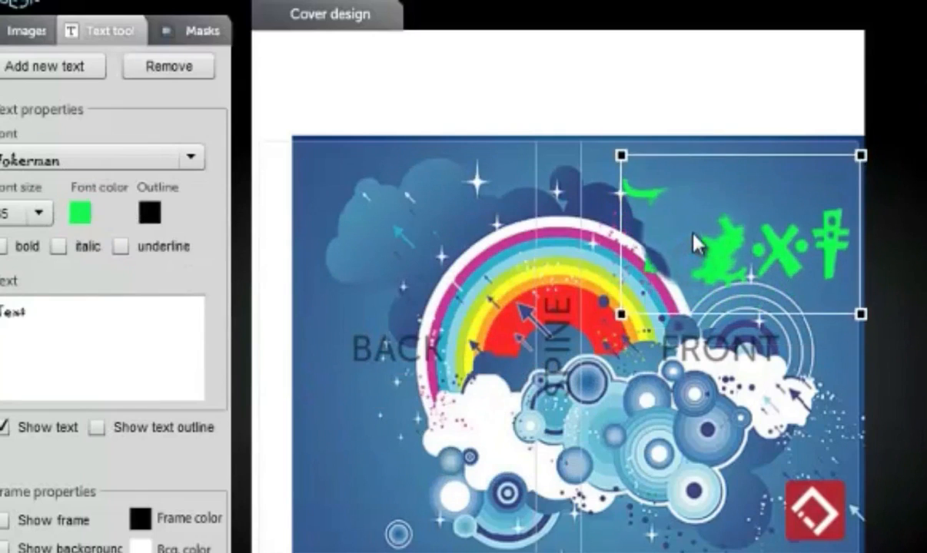
Step: Set the text's outline color to light aqua and apply bold, italic and underline formatting
click(152, 223)
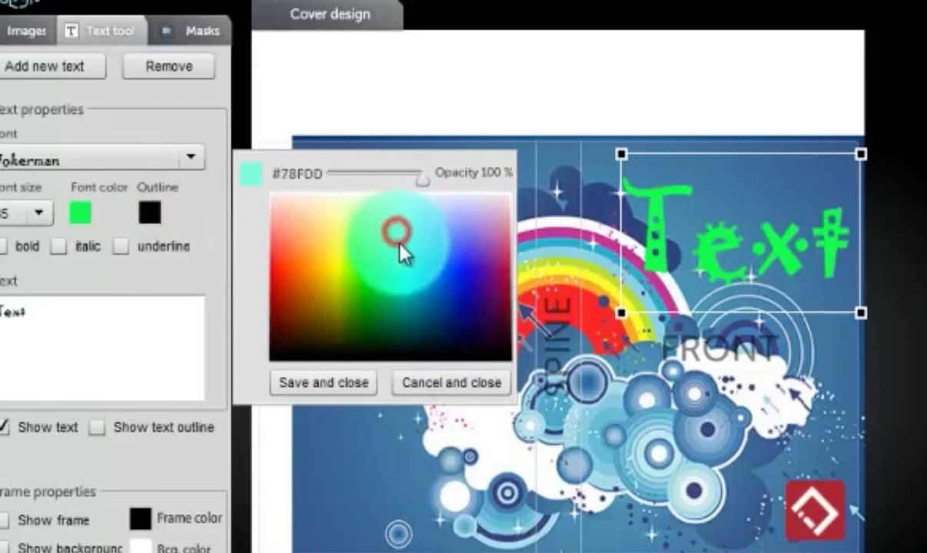
click(327, 384)
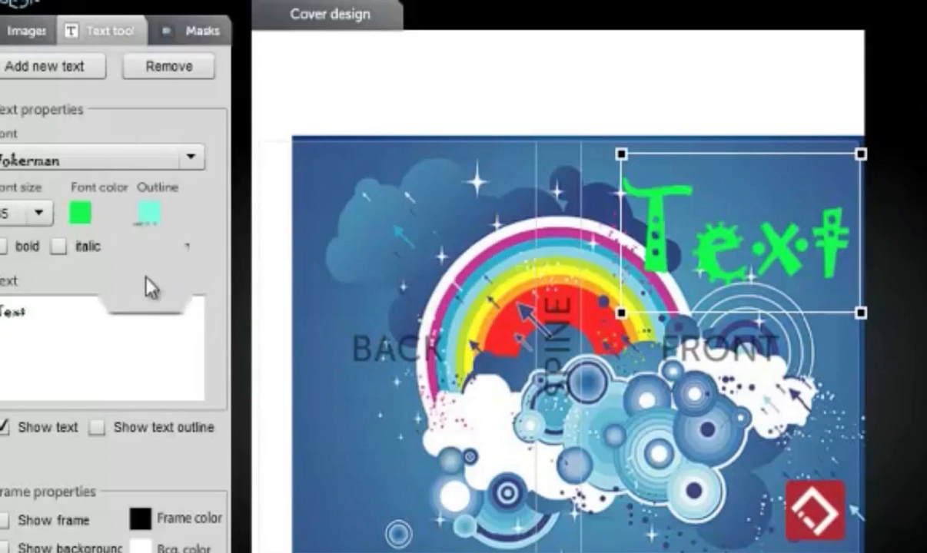
click(6, 246)
click(59, 246)
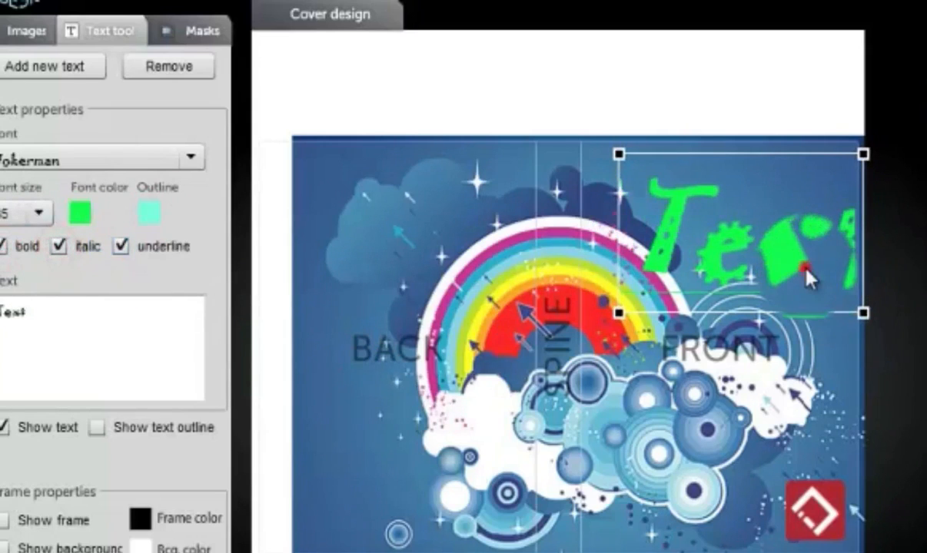
mouse_move(802, 265)
mouse_down()
mouse_move(799, 246)
mouse_move(786, 256)
mouse_up()
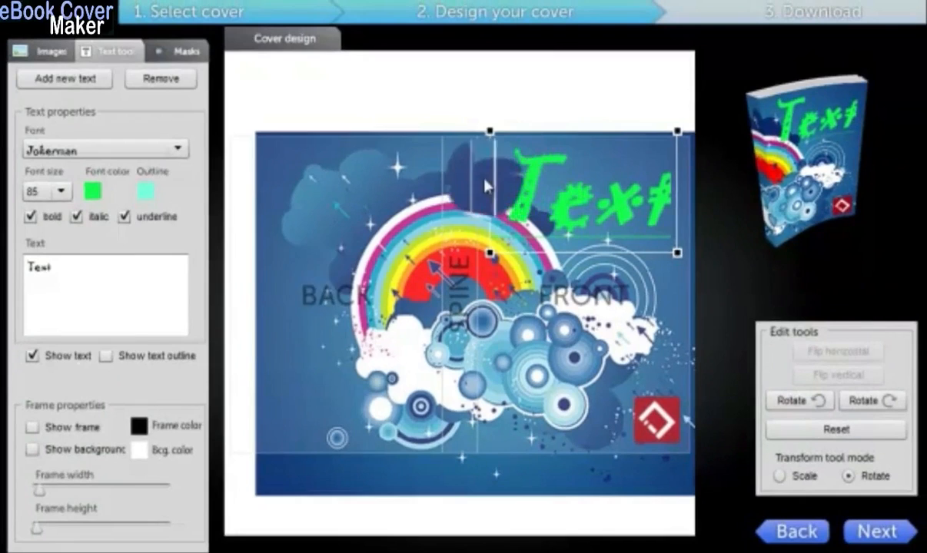
Step: Replace the green text with a new text object in the Adobe Garamond Pro font
click(161, 86)
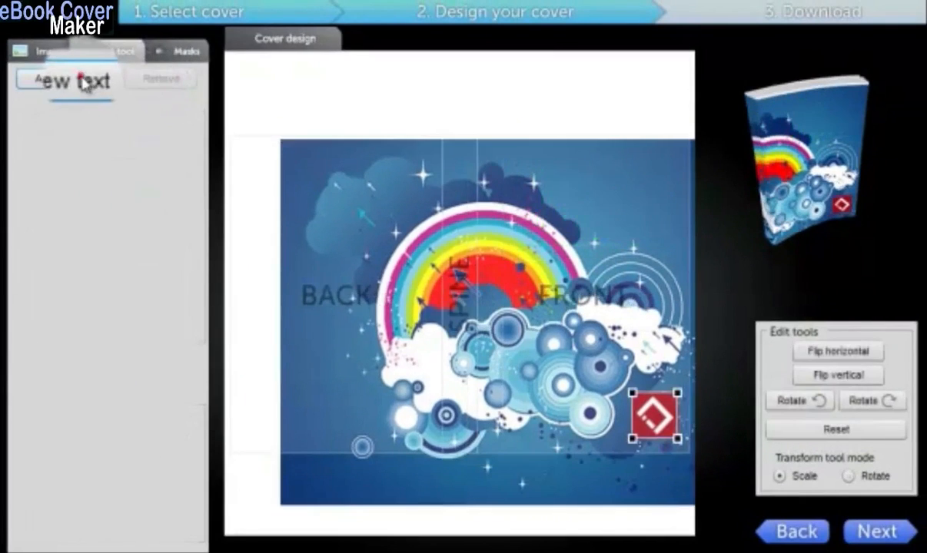
click(83, 82)
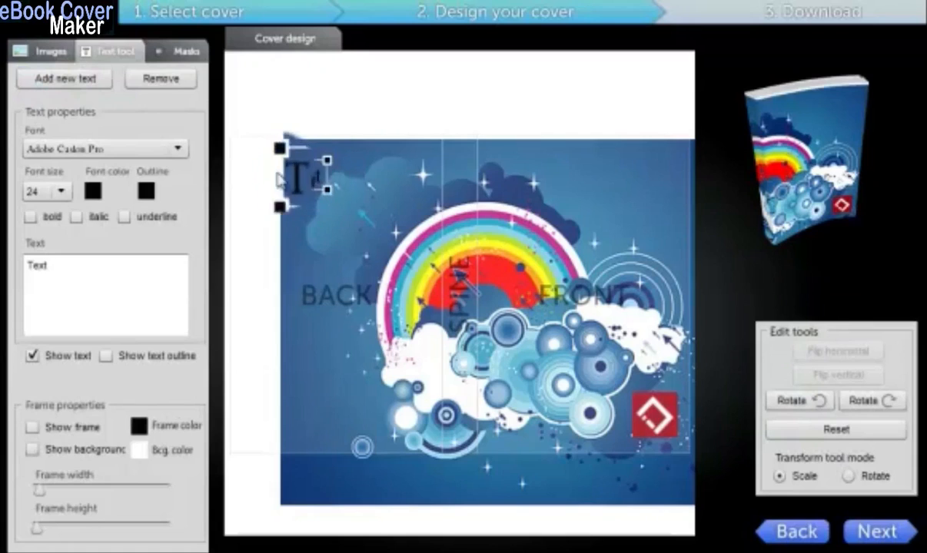
click(179, 149)
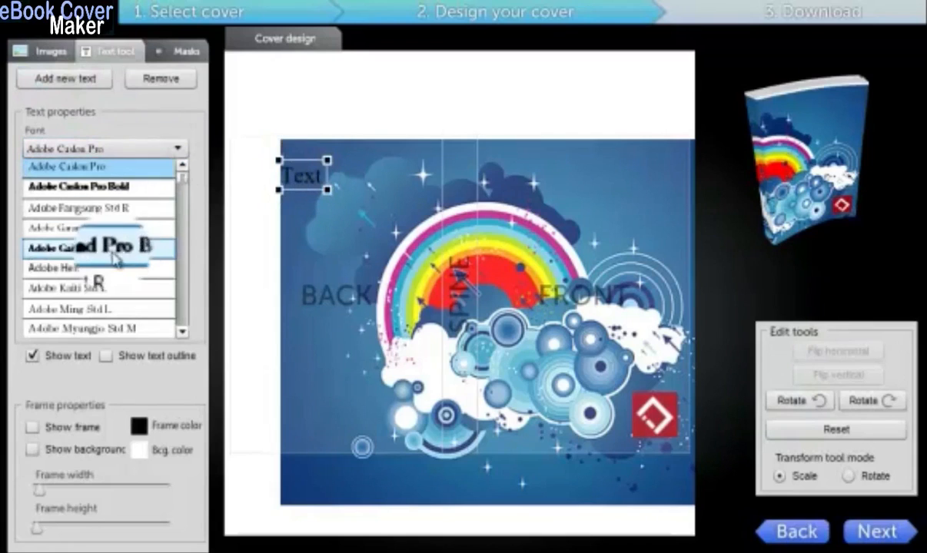
click(89, 227)
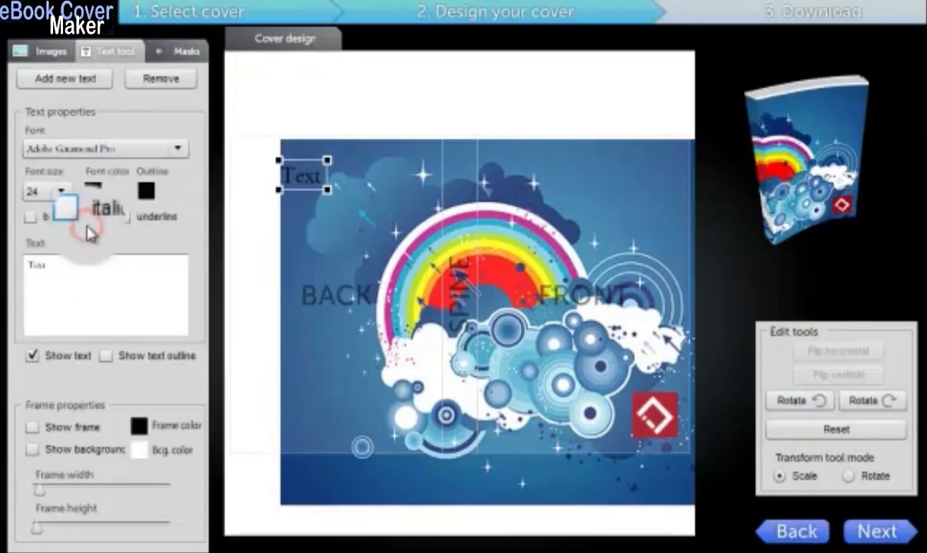
Step: Set the new text's font size to 85 and move it to the upper part of the front cover
click(62, 191)
click(66, 276)
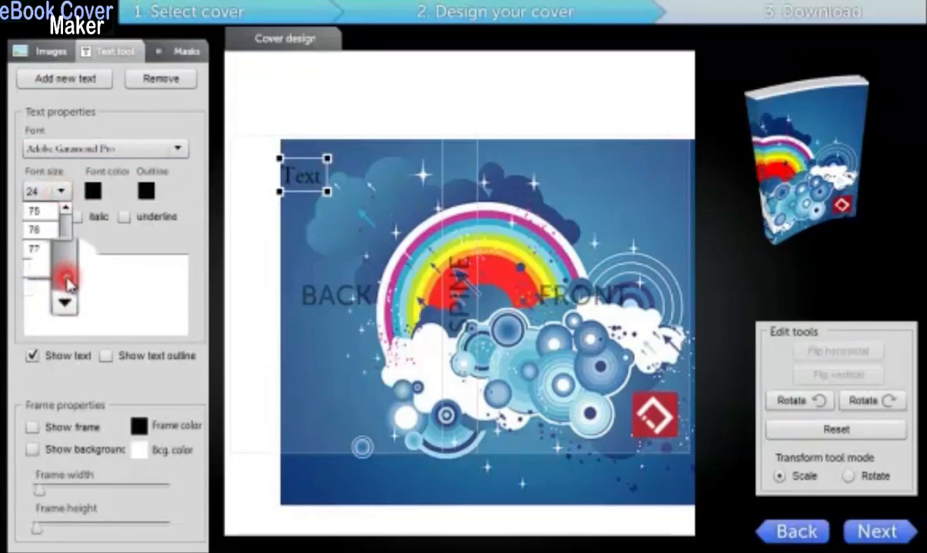
click(36, 209)
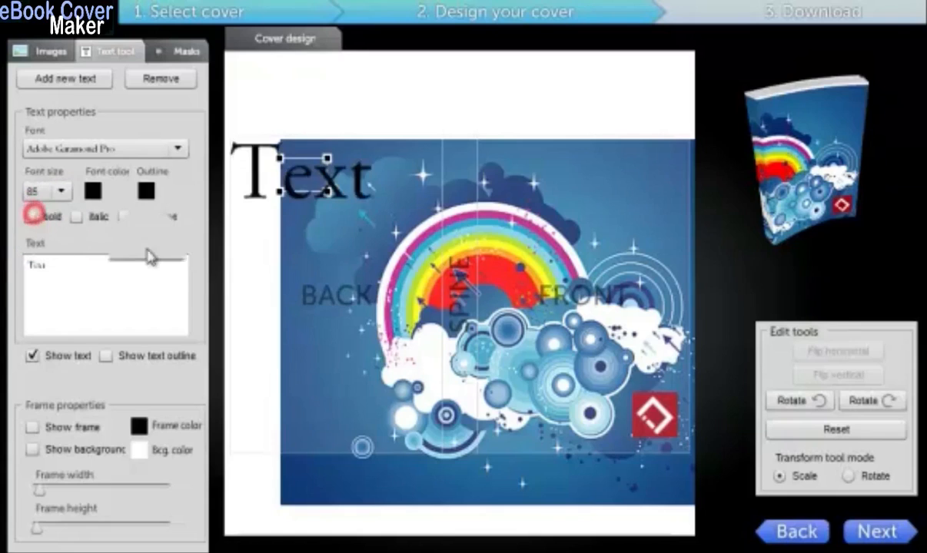
drag(315, 163, 604, 200)
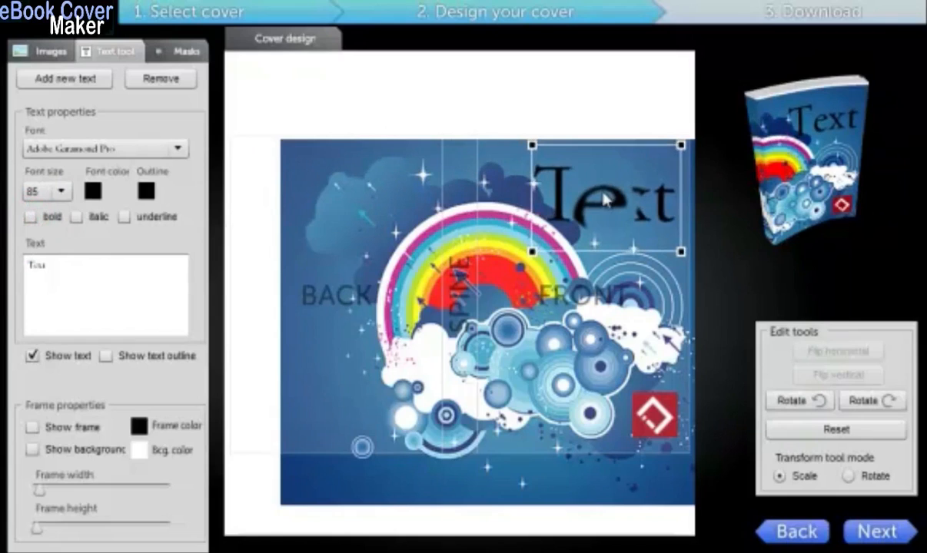
Step: Make the text bold and give it a visible white outline
click(31, 216)
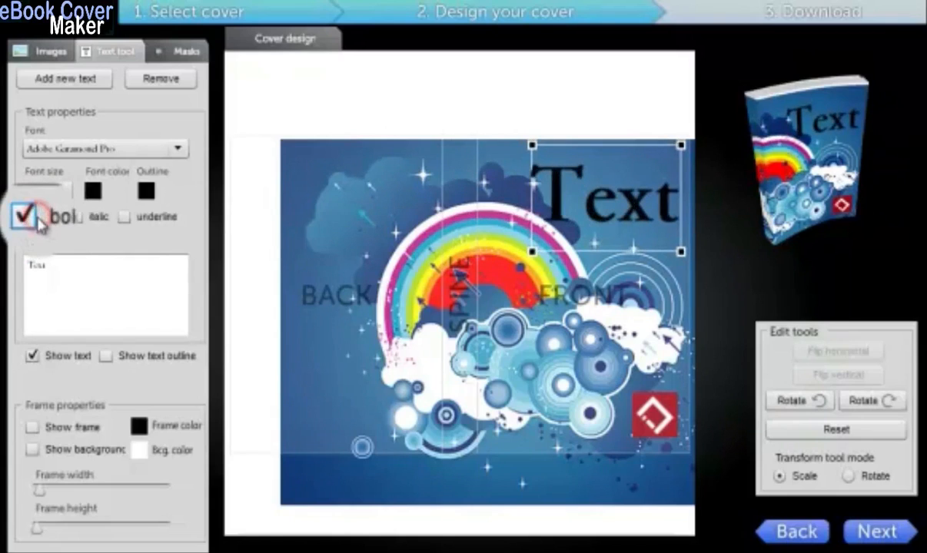
click(105, 356)
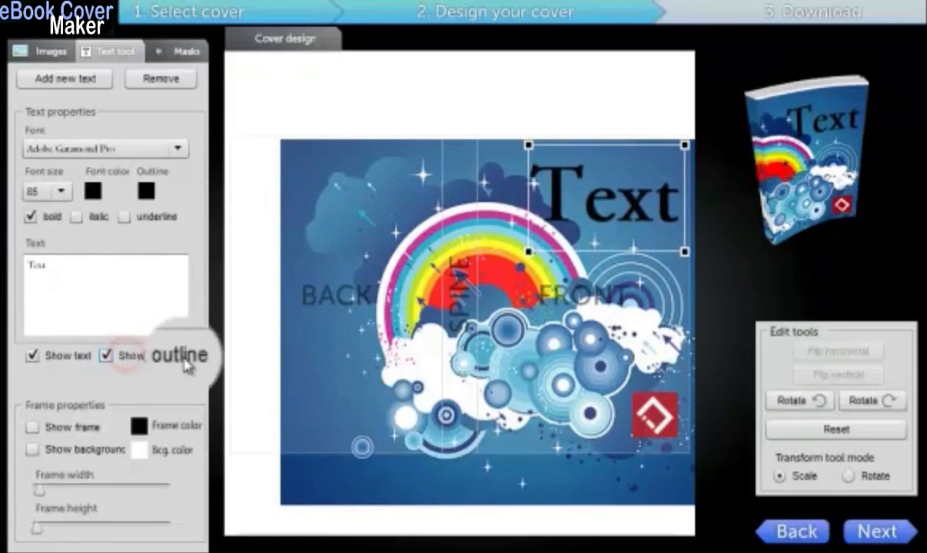
click(146, 192)
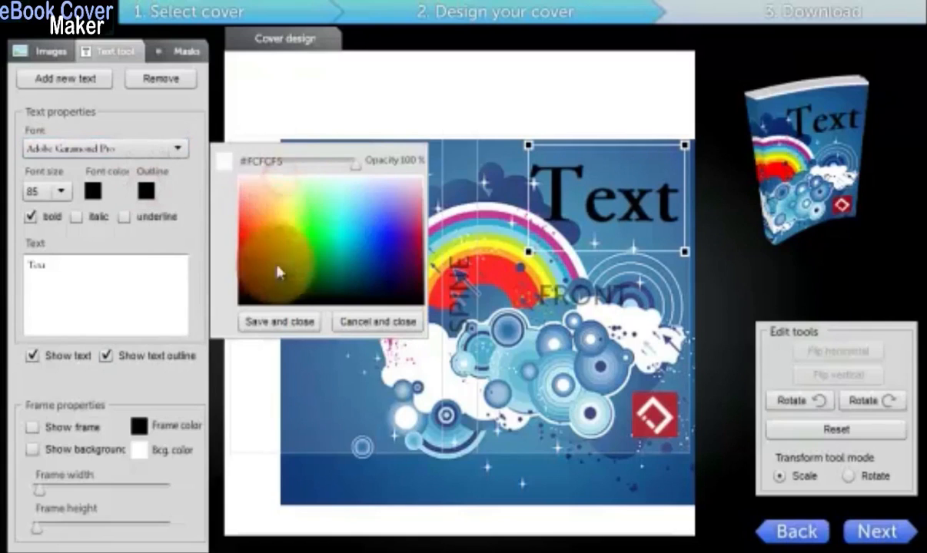
click(265, 182)
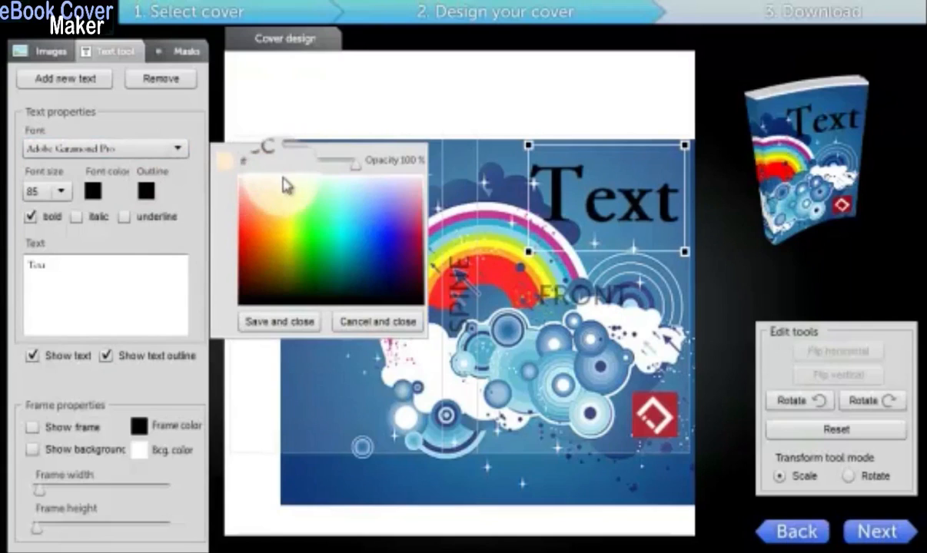
click(265, 321)
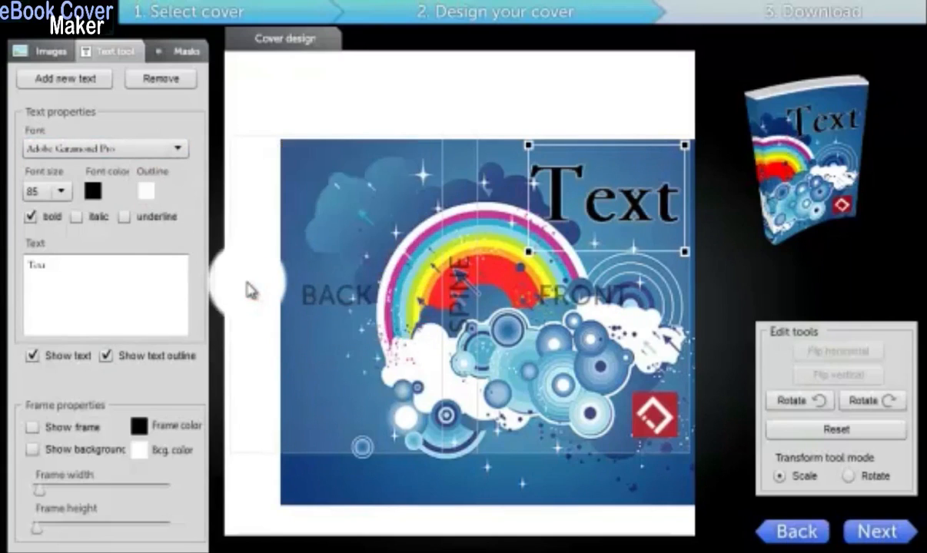
Step: Rotate the text clockwise through four quarter turns until it is upright again
click(859, 408)
click(859, 408)
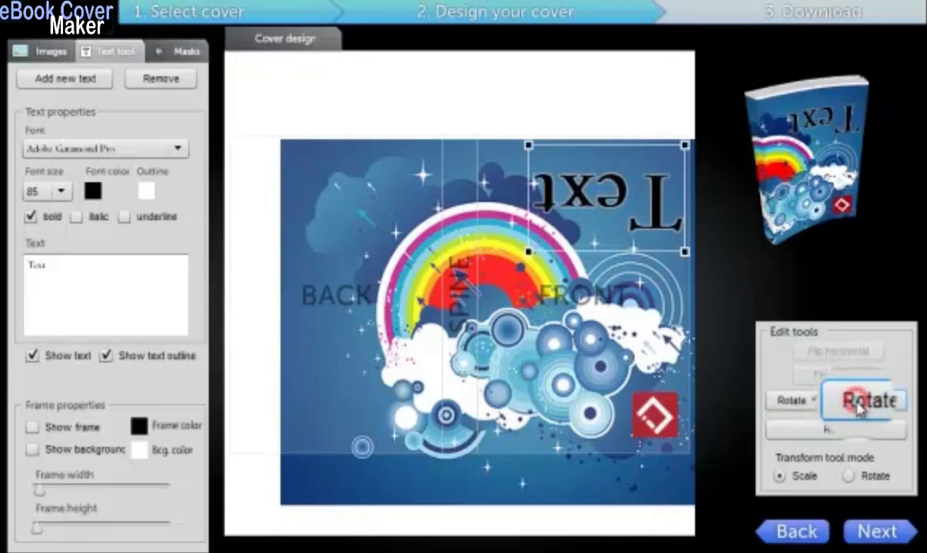
click(859, 408)
click(860, 408)
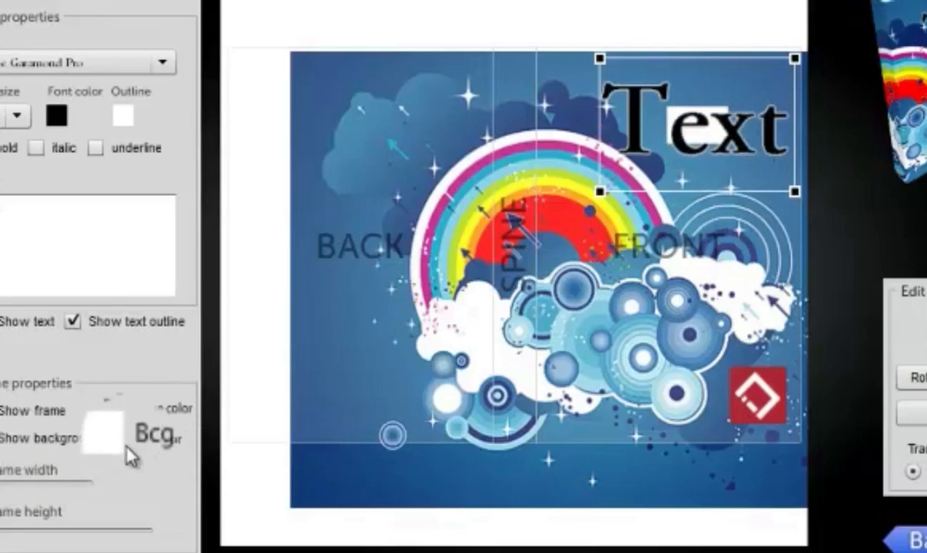
Step: Set the text's frame color to white and its background color to black
click(114, 410)
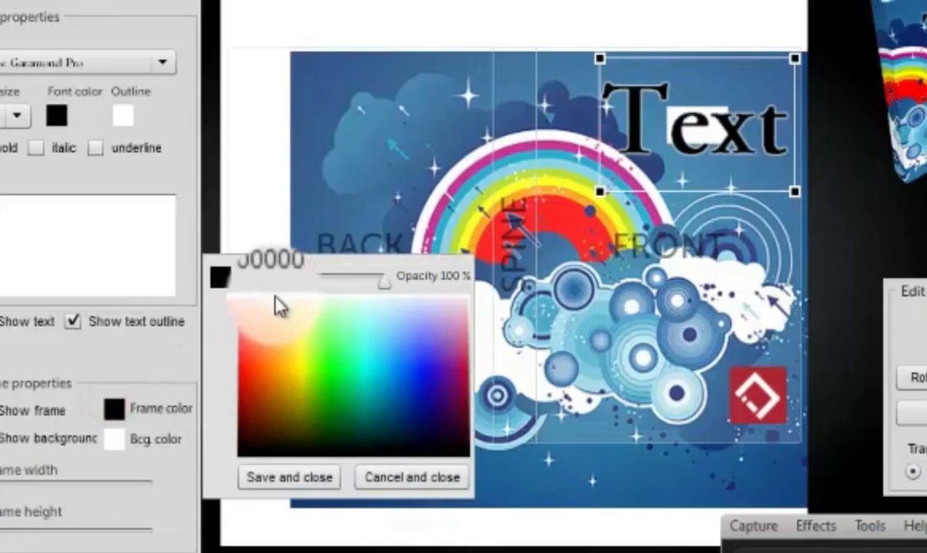
click(285, 475)
click(115, 439)
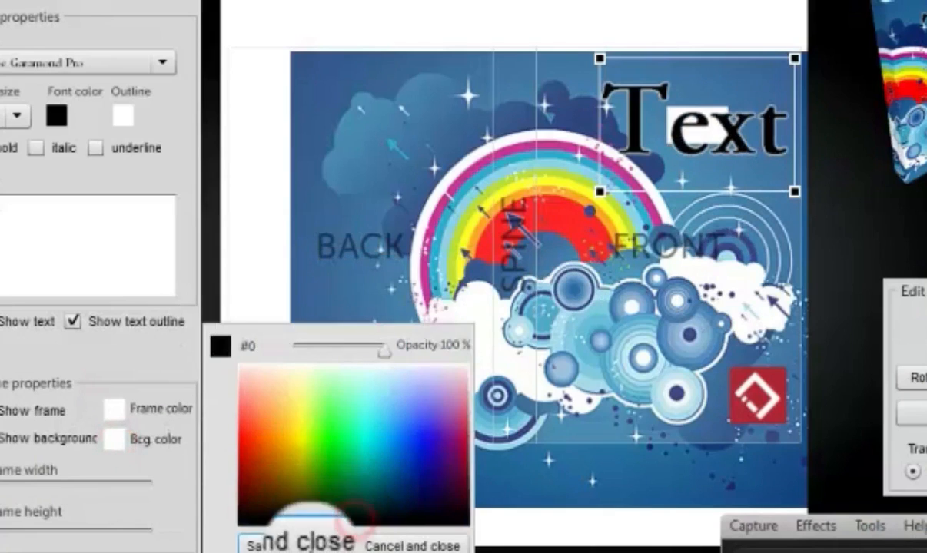
click(282, 544)
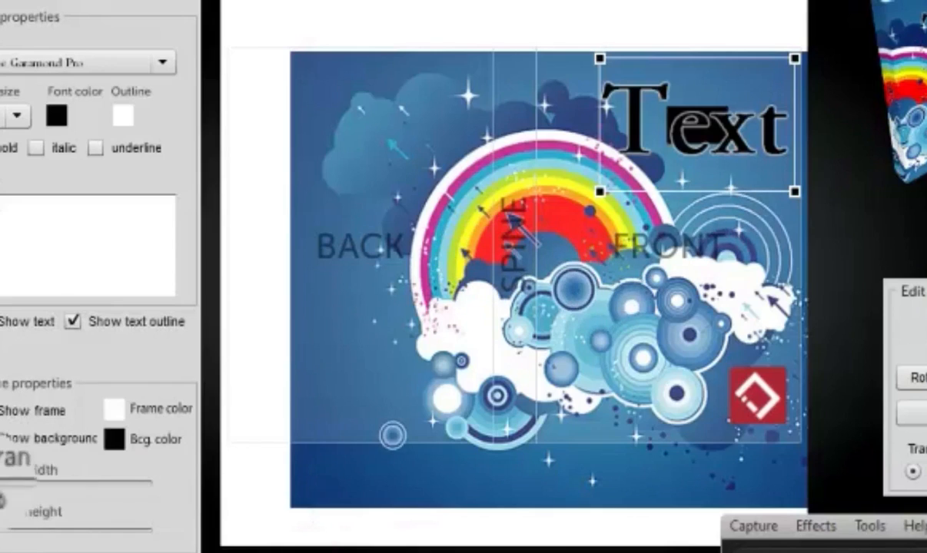
Step: Increase the text frame's width past the front cover's edges and its height until the black background covers the text
drag(3, 500, 37, 506)
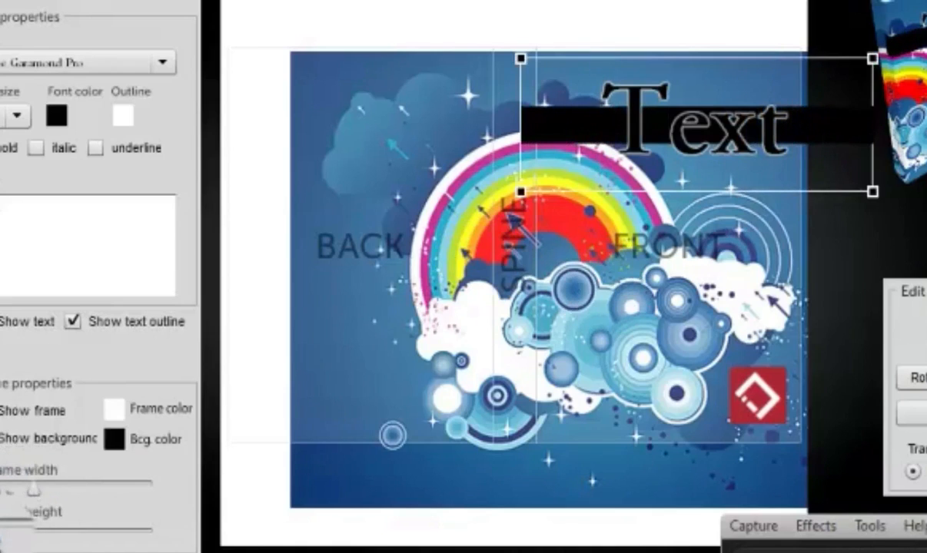
mouse_move(2, 536)
mouse_down()
mouse_move(14, 533)
mouse_move(6, 535)
mouse_up()
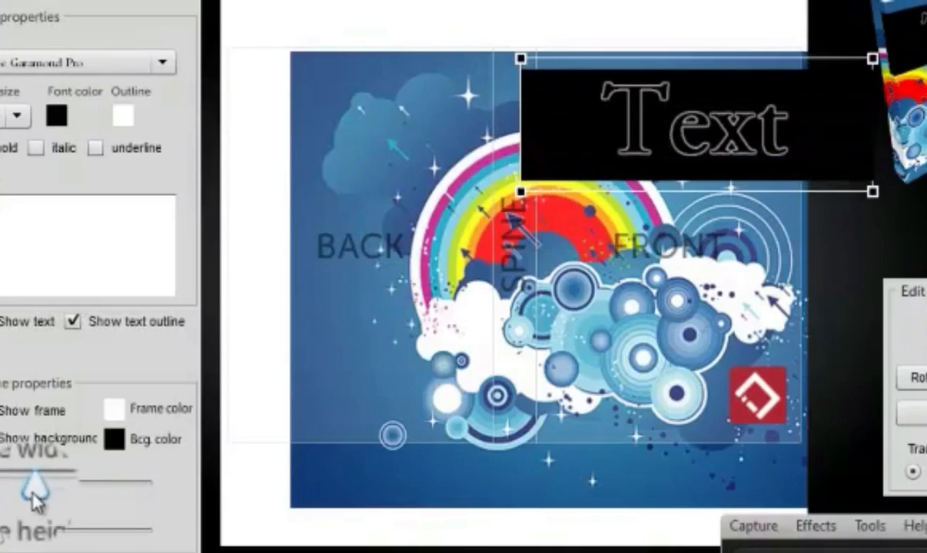
drag(36, 488, 49, 500)
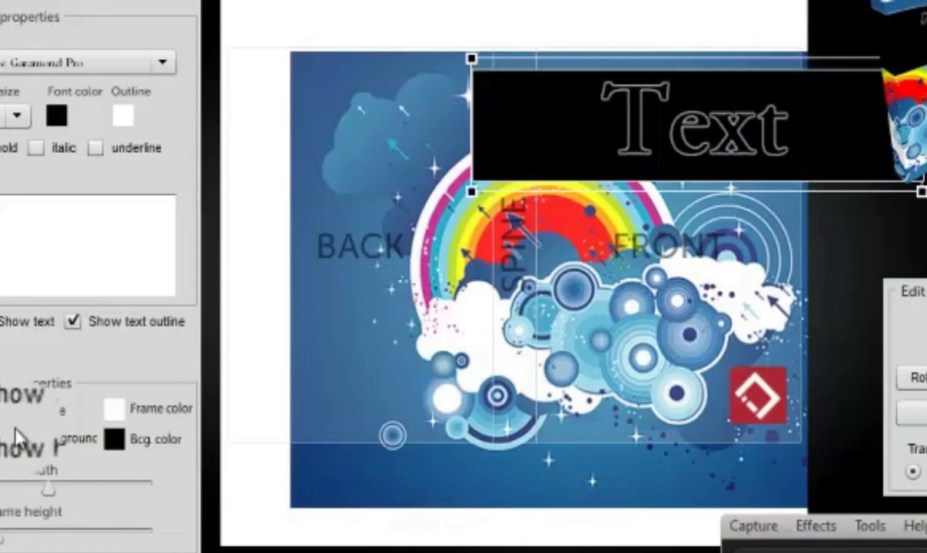
Step: Choose a slightly smaller font size for the framed text
click(16, 116)
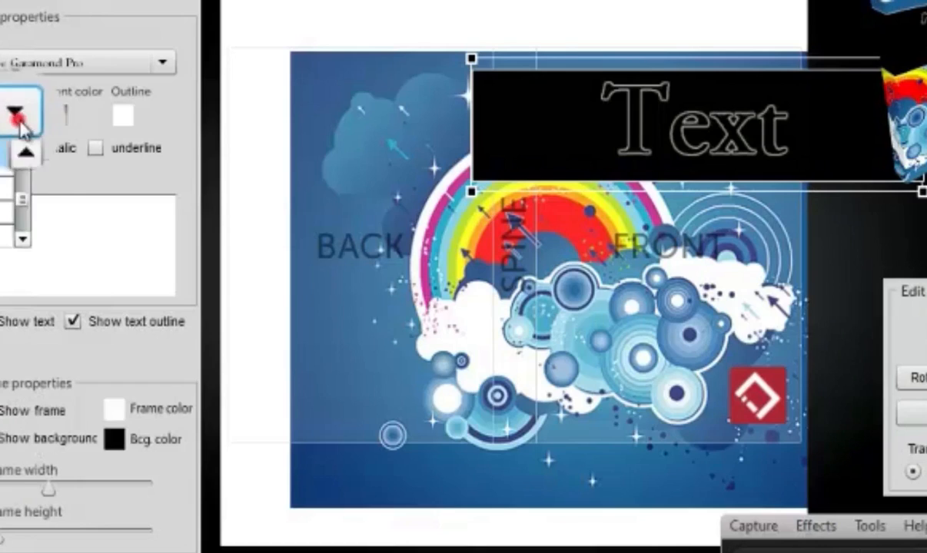
click(20, 182)
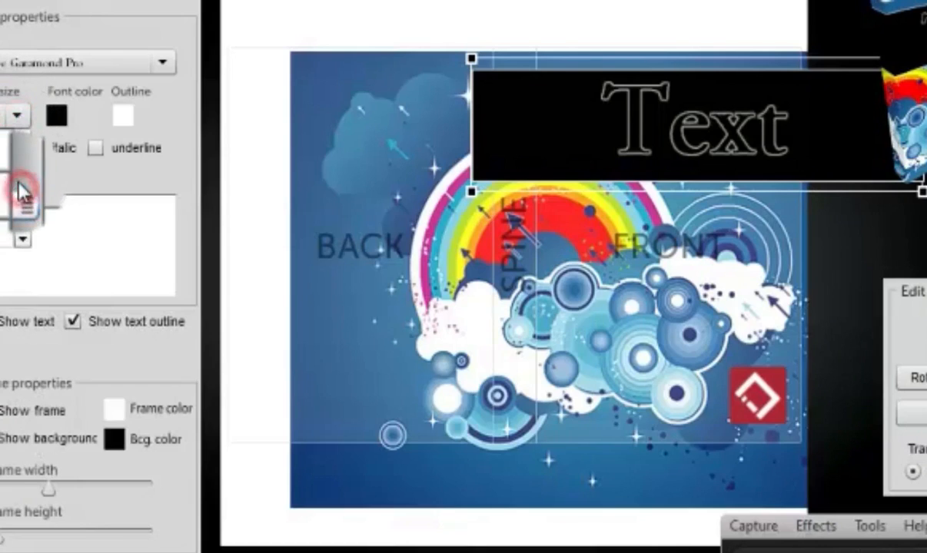
click(17, 163)
click(2, 153)
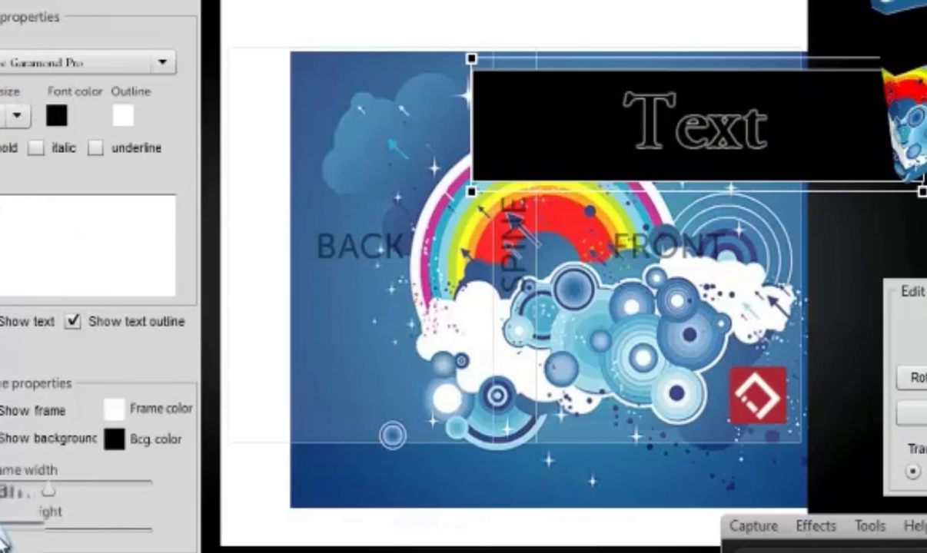
Step: Reduce the text frame's height to a narrower black band around the text and check the cover in the 3D preview
click(3, 530)
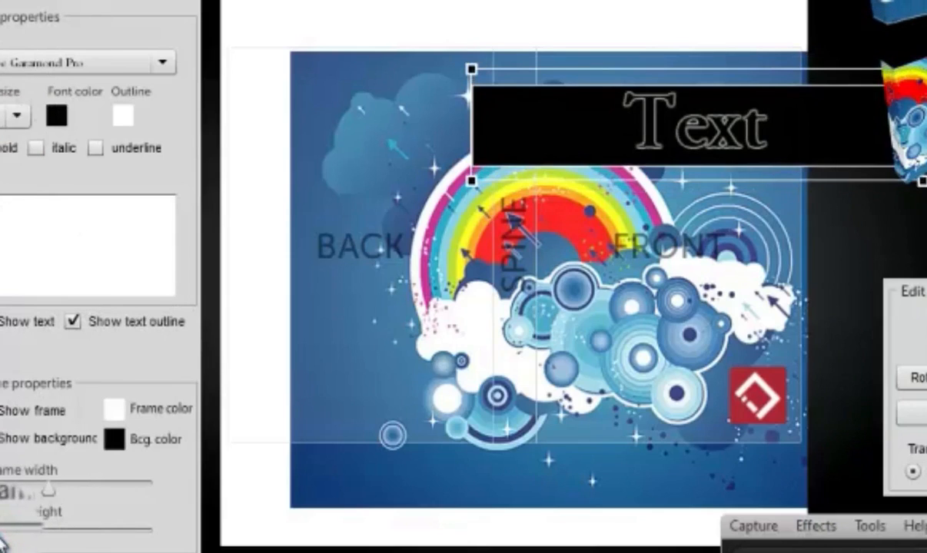
drag(2, 536, 0, 536)
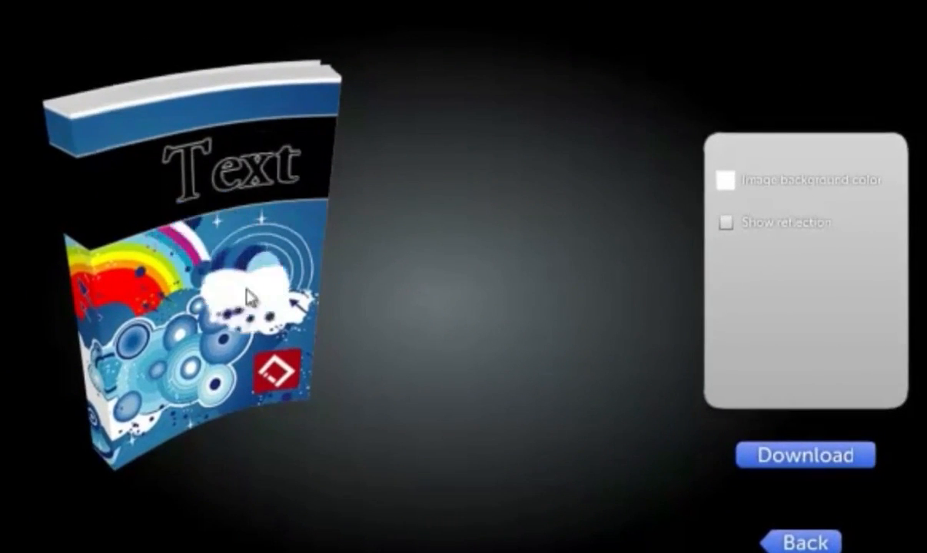
click(776, 540)
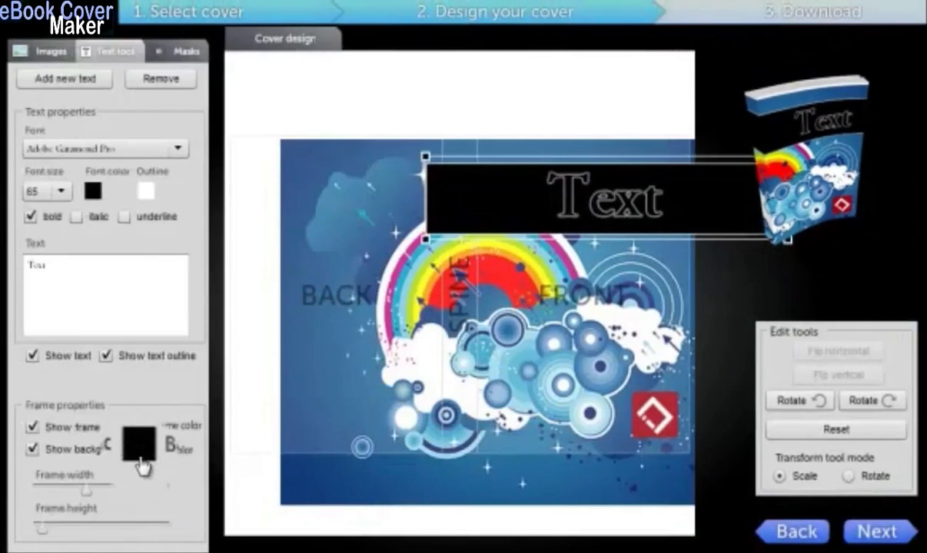
Step: Lower the opacity of the text's black background so the artwork shows through, and check the cover in the 3D preview
click(140, 461)
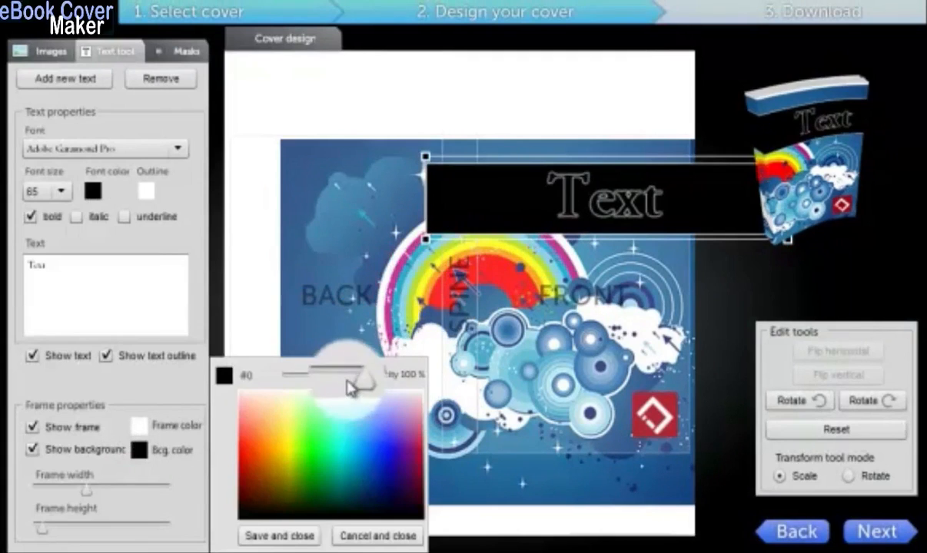
drag(340, 387, 313, 387)
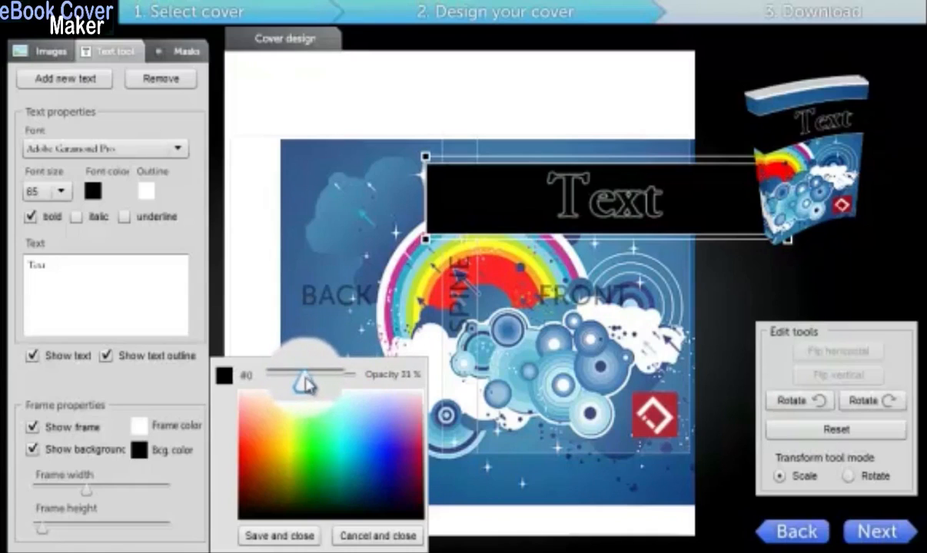
click(304, 534)
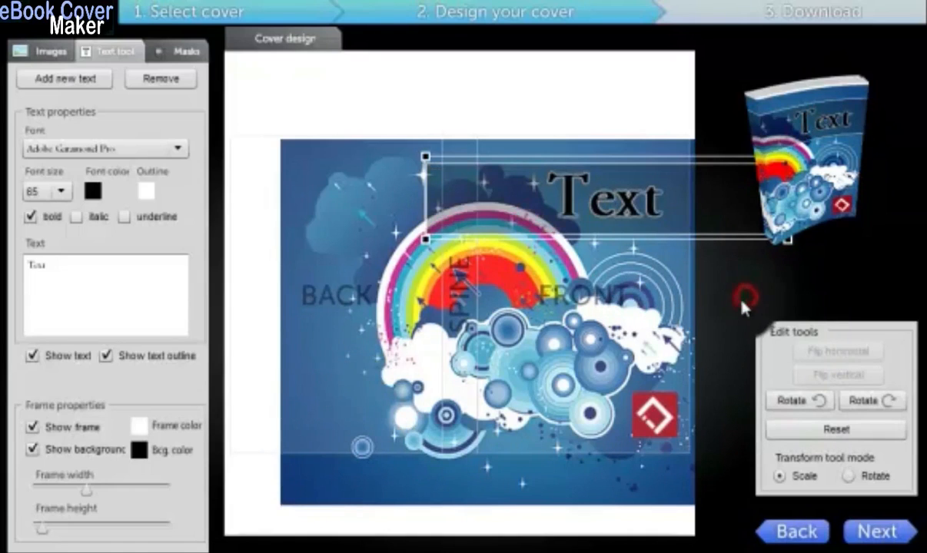
click(876, 531)
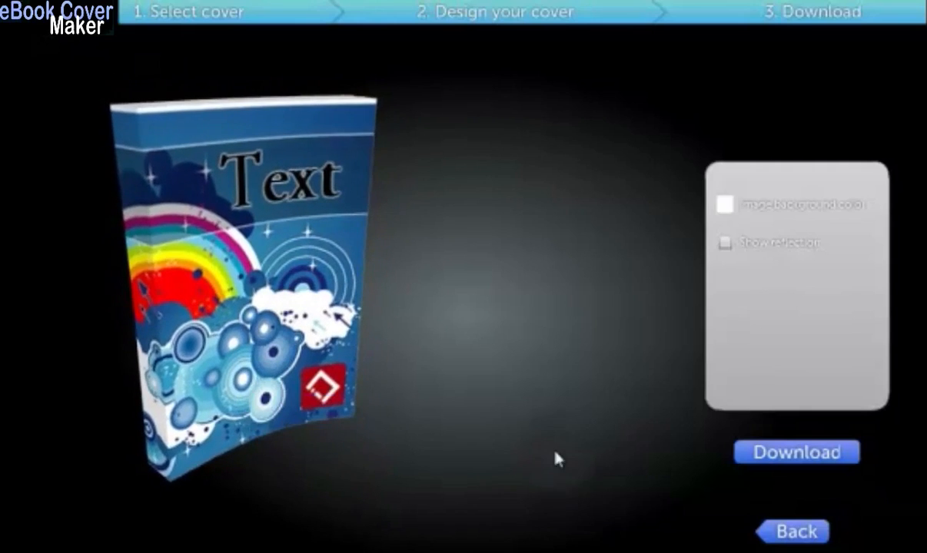
click(785, 531)
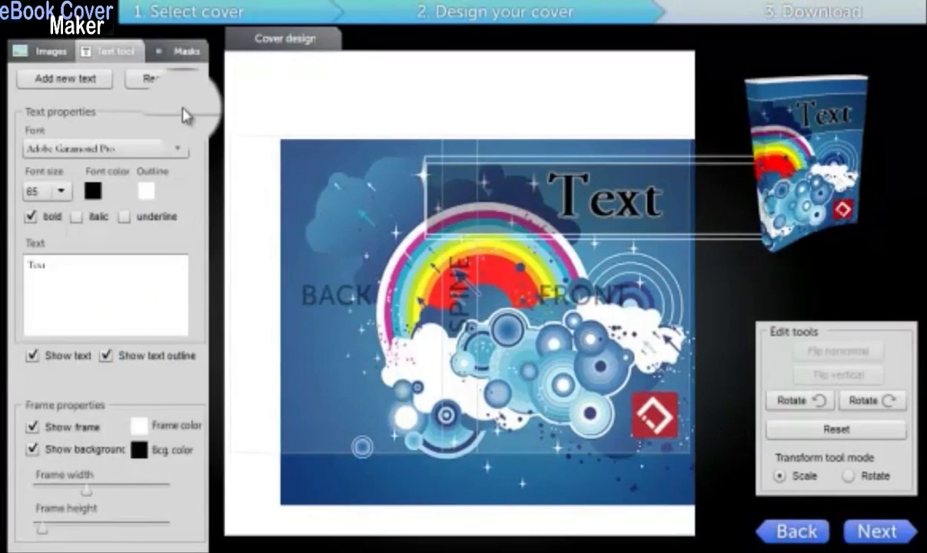
Step: Browse the available masks and enable the thin strip mask along the cover's upper edge
click(185, 51)
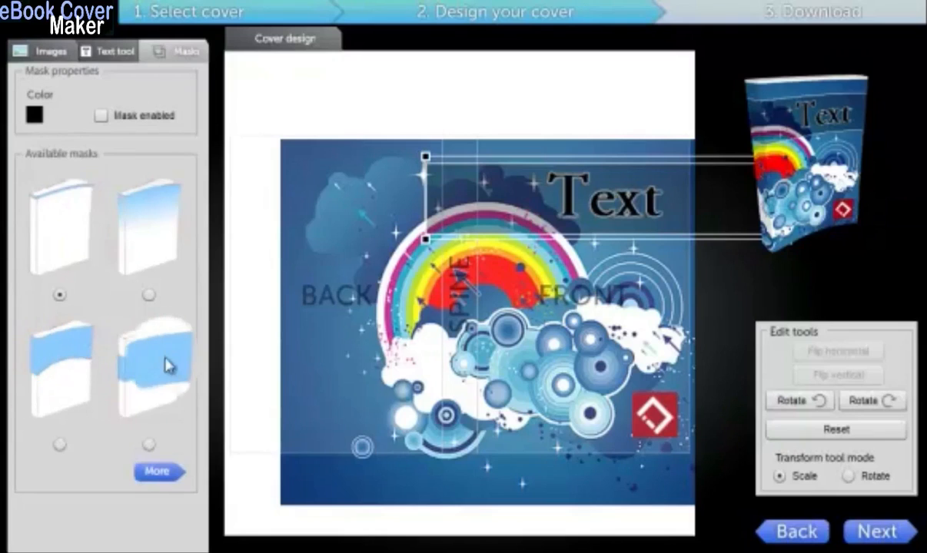
click(157, 472)
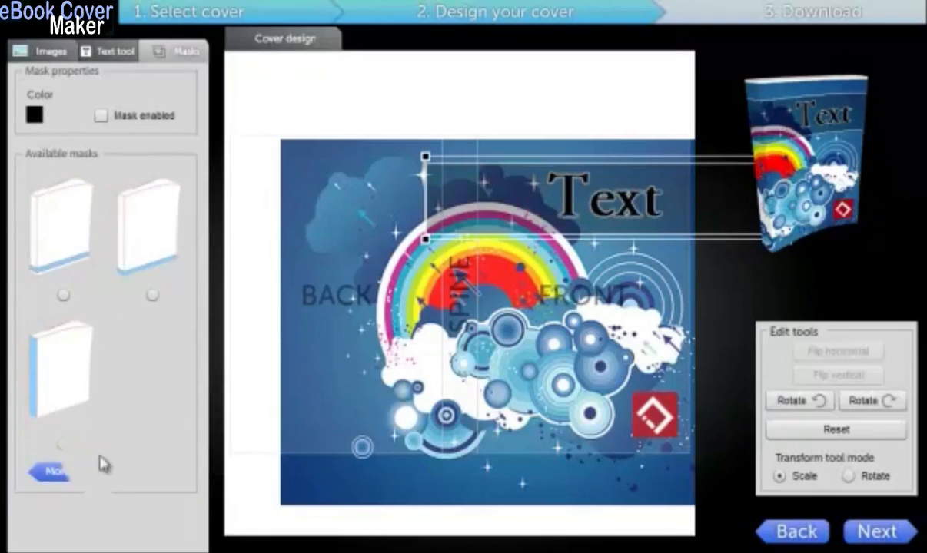
click(55, 472)
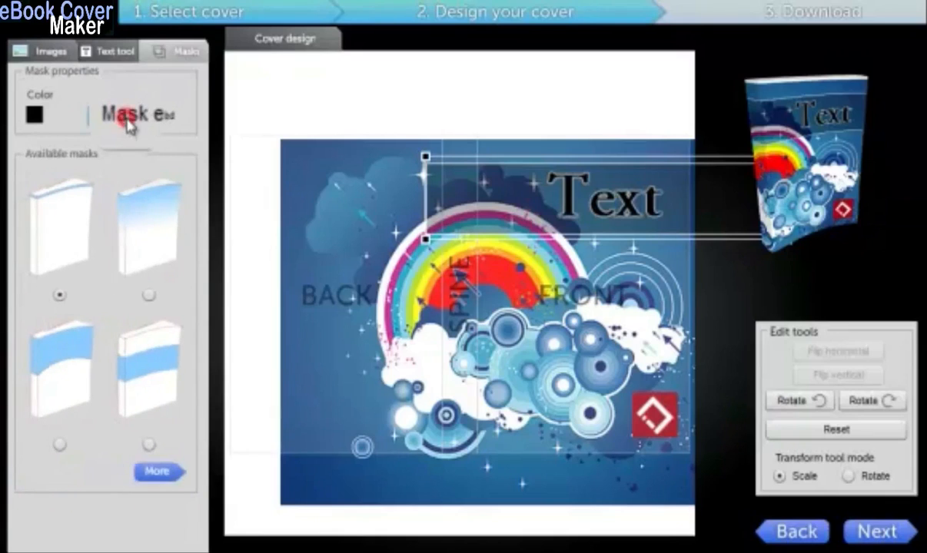
click(128, 123)
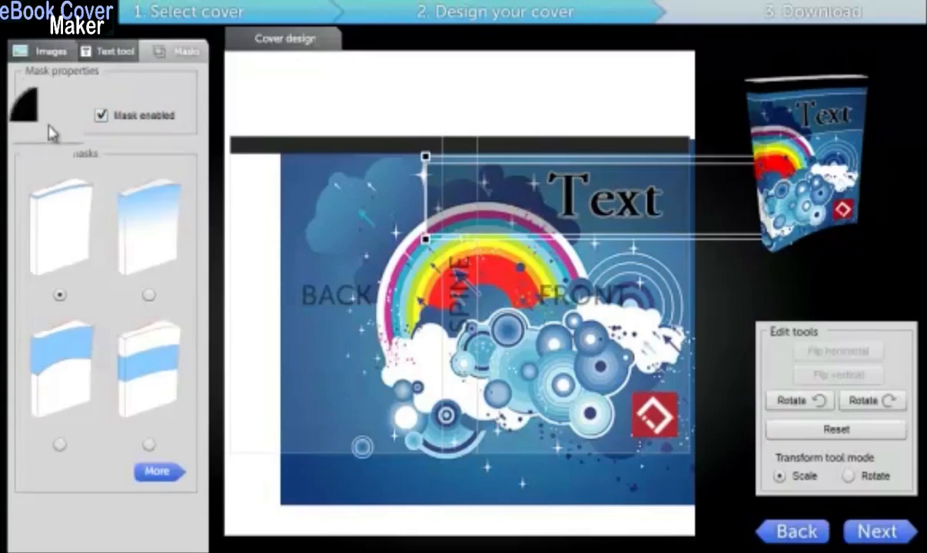
Step: Set the mask color to crimson #CA1B44 at 100 % opacity
click(35, 117)
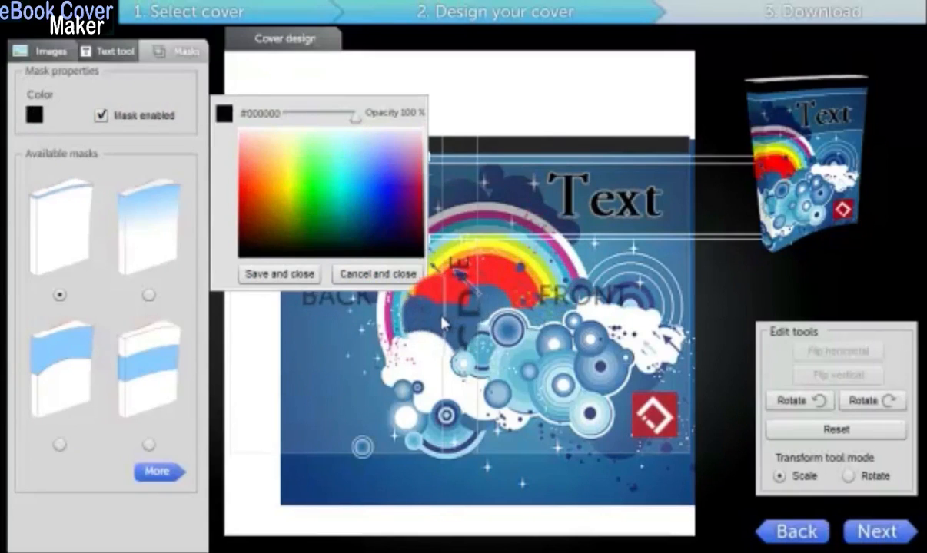
click(248, 189)
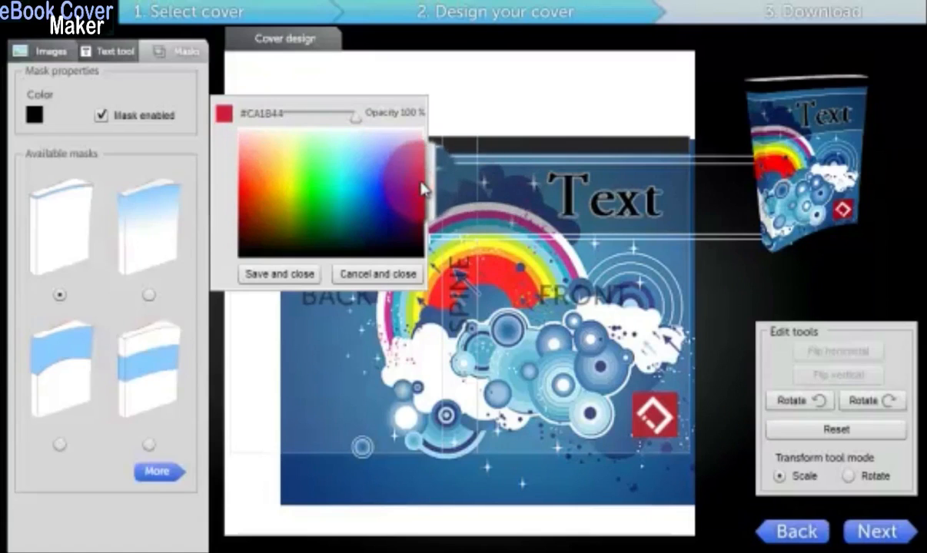
click(286, 275)
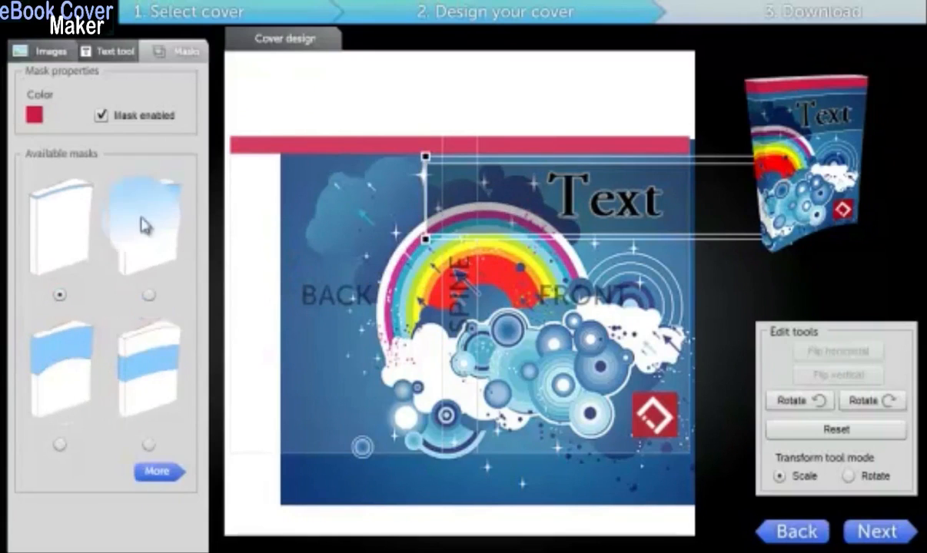
Step: Switch to the mask that fades down from the cover's upper edge and check it in the 3D preview
click(148, 293)
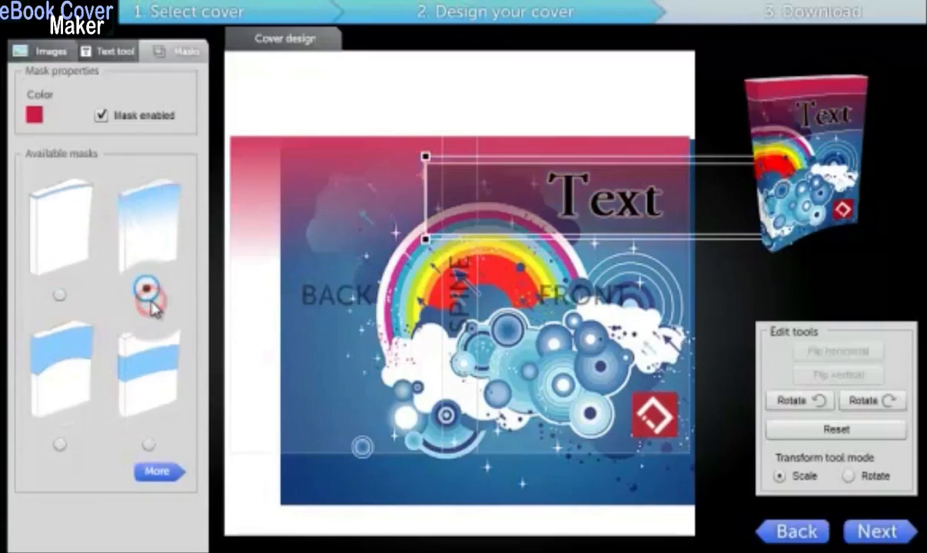
click(882, 531)
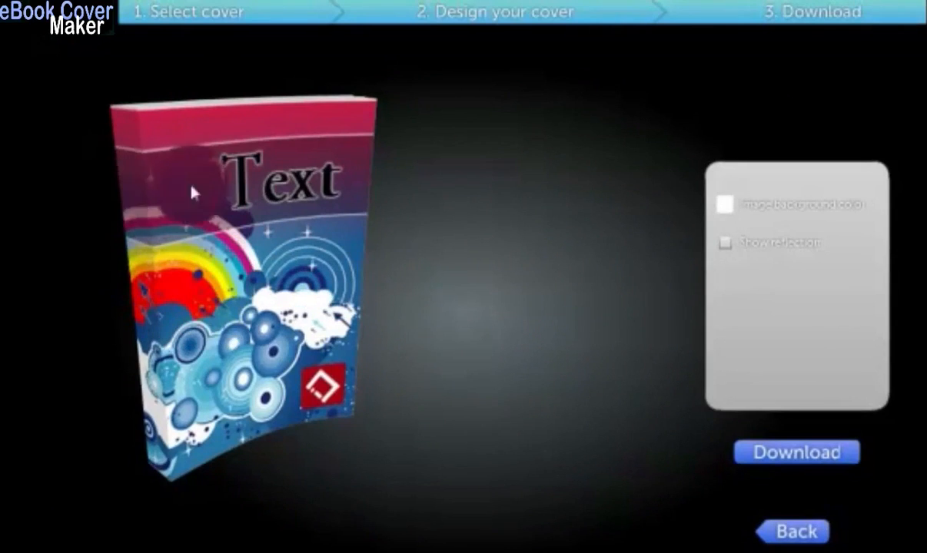
click(774, 538)
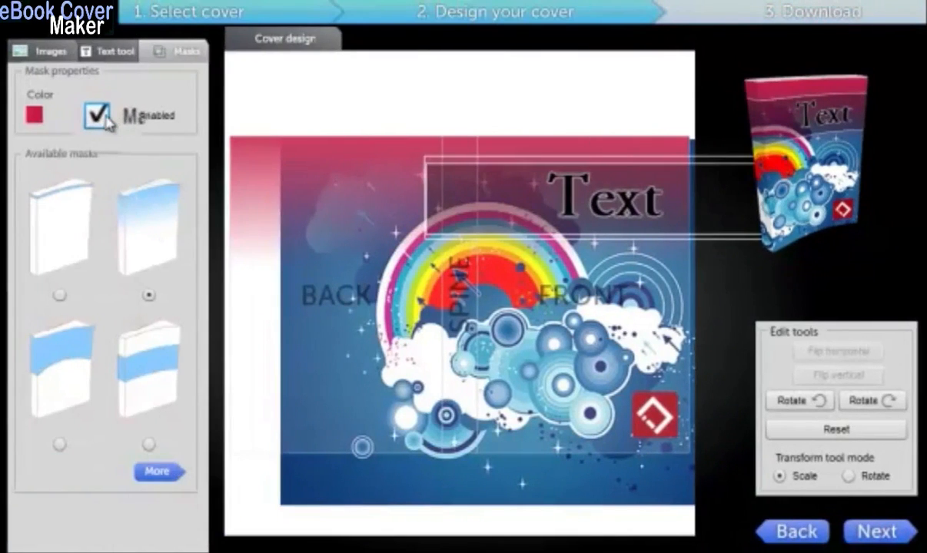
Step: Disable the mask, proceed to the download stage and keep white as the image background color
click(106, 121)
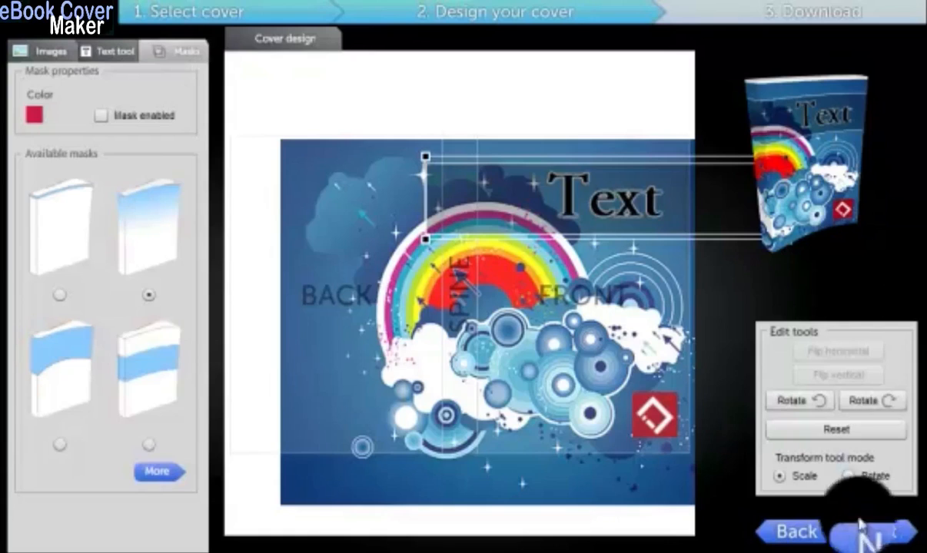
click(873, 545)
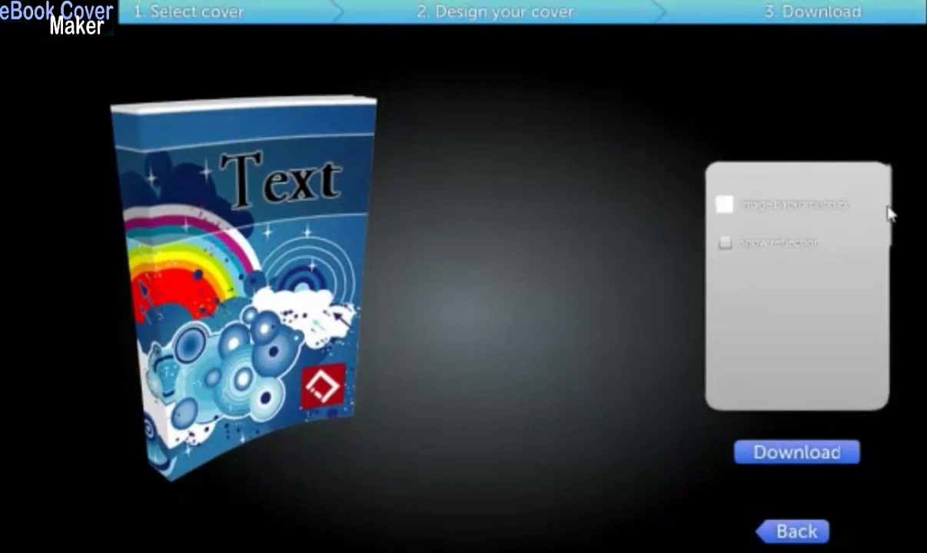
click(722, 216)
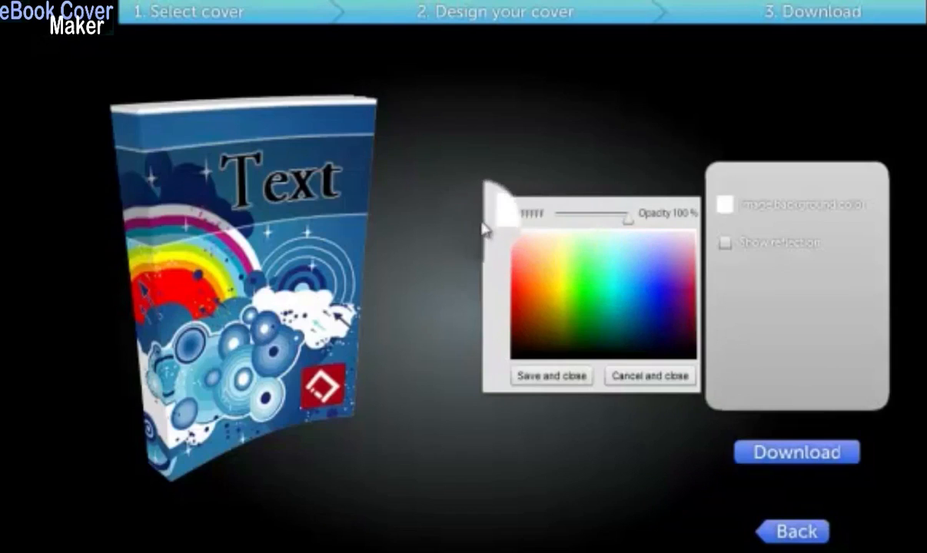
click(555, 388)
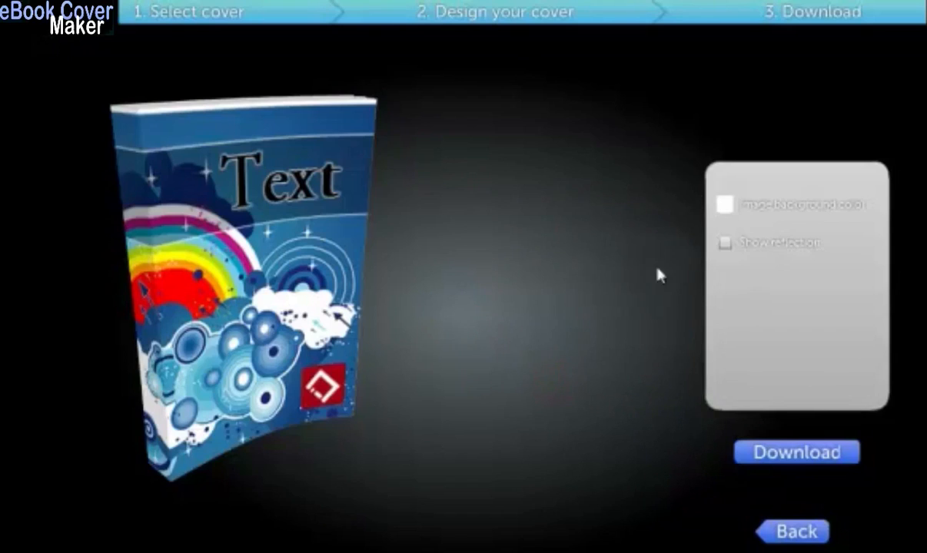
Step: Show the cover's reflection and tilt the 3D book slightly
click(726, 246)
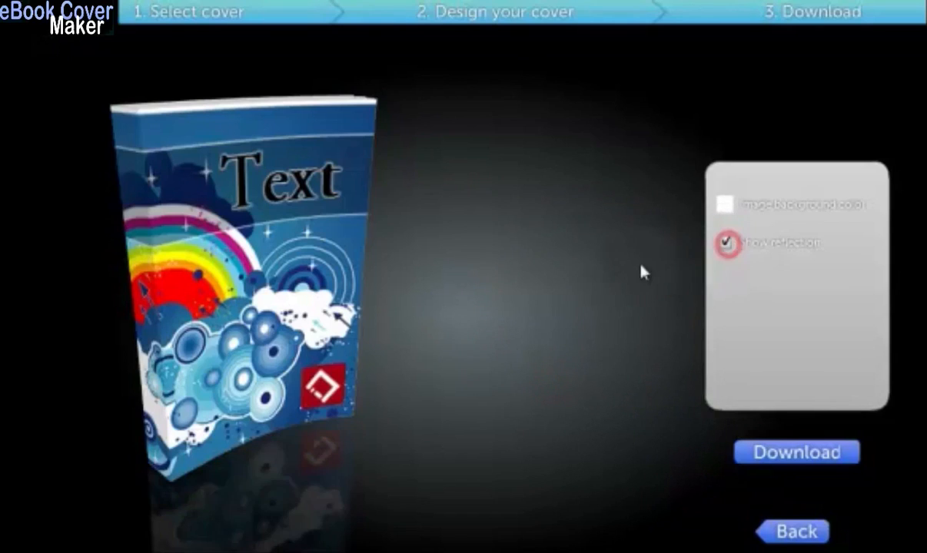
click(228, 407)
drag(210, 354, 186, 300)
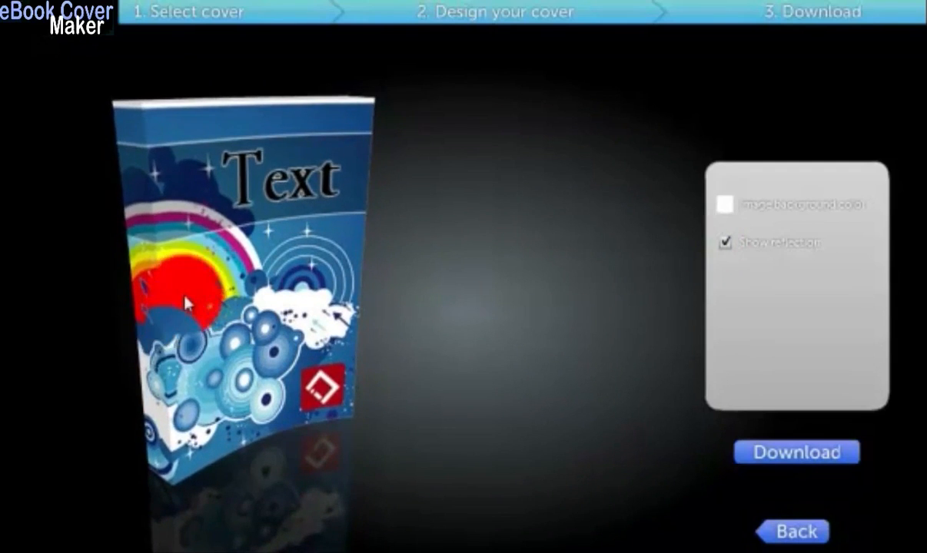
Step: Turn off the reflection and save the cover as My Cover Design in the resources folder, replacing the existing file
click(724, 242)
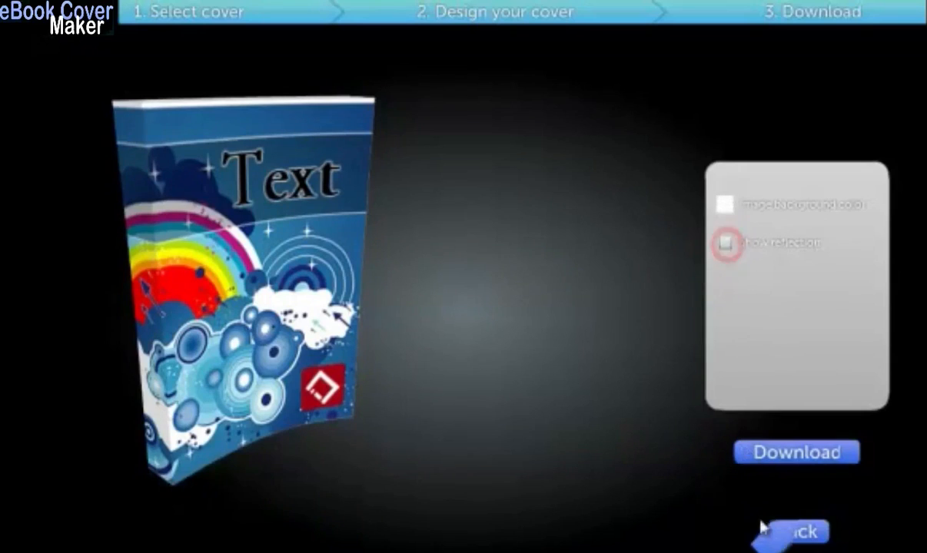
click(794, 454)
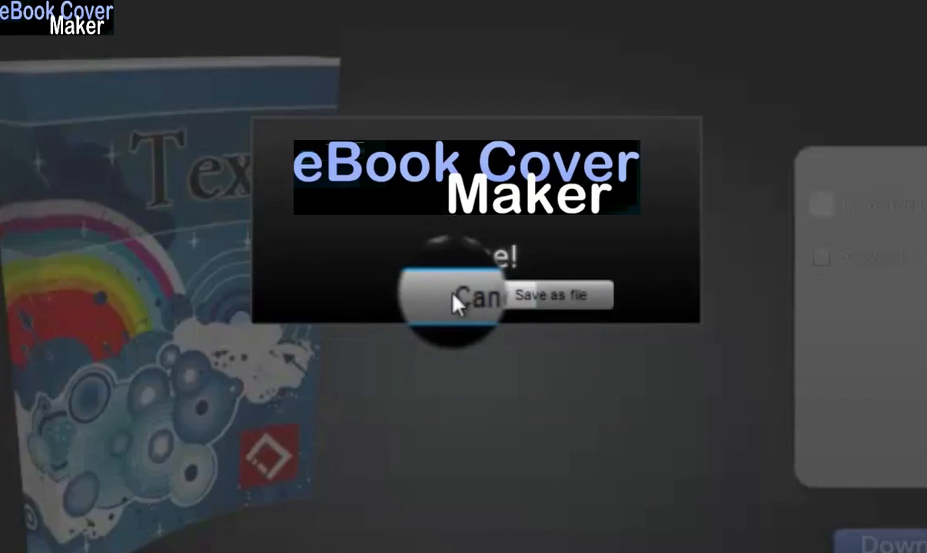
click(590, 295)
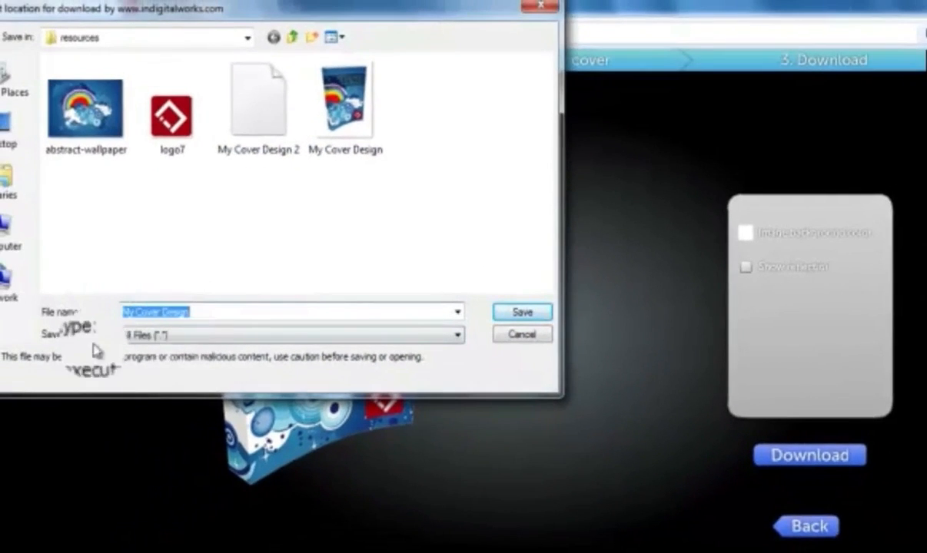
click(514, 317)
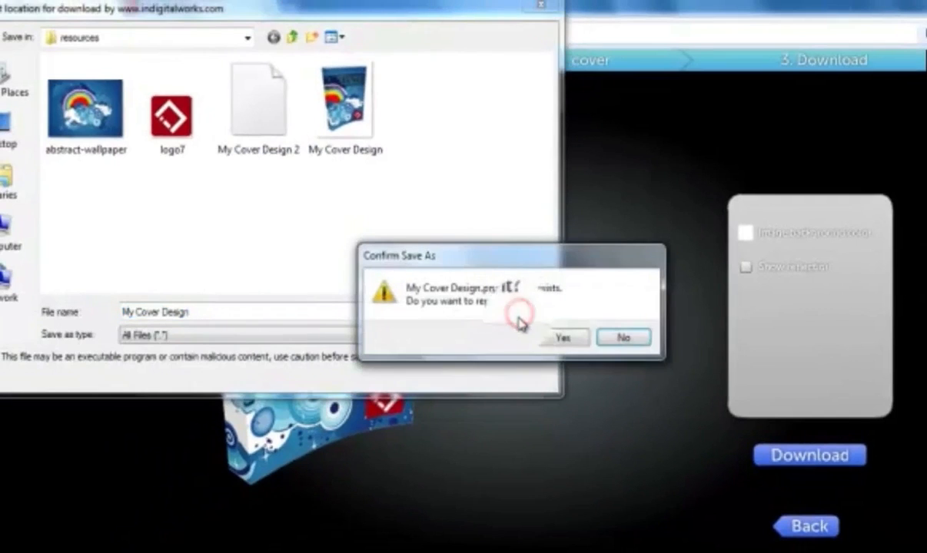
click(551, 340)
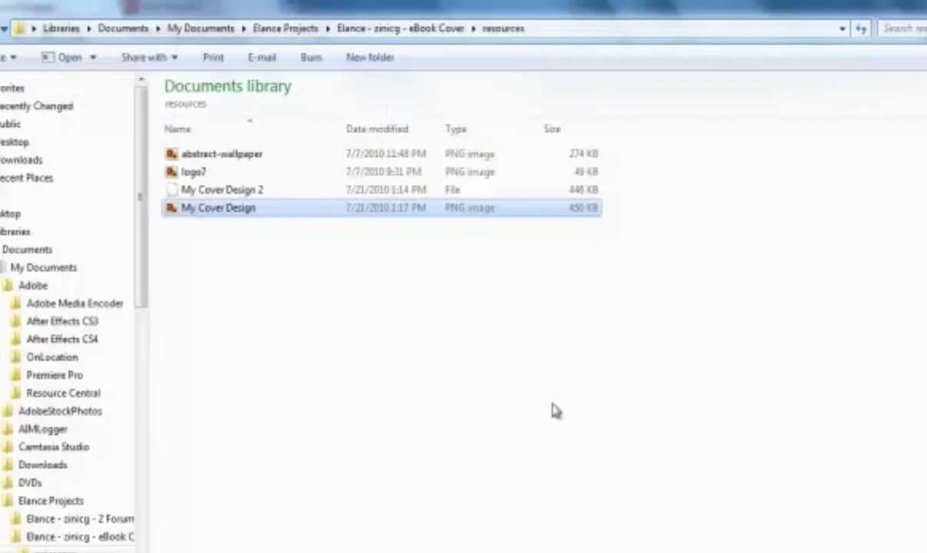
Step: Open the saved My Cover Design image from the resources folder in the file explorer
drag(215, 207, 218, 219)
double_click(218, 213)
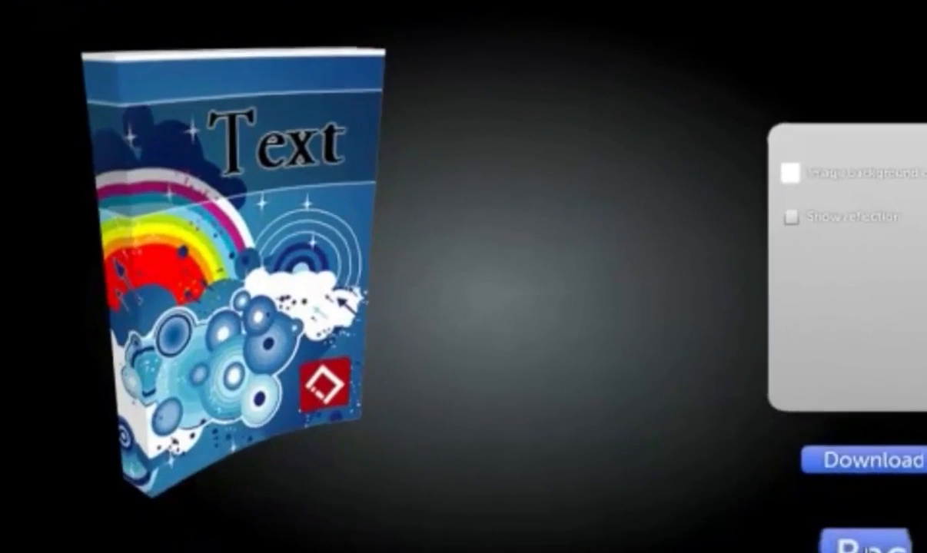
Step: Return to the cover selection and choose the Software Box with square edges in the second row
click(858, 544)
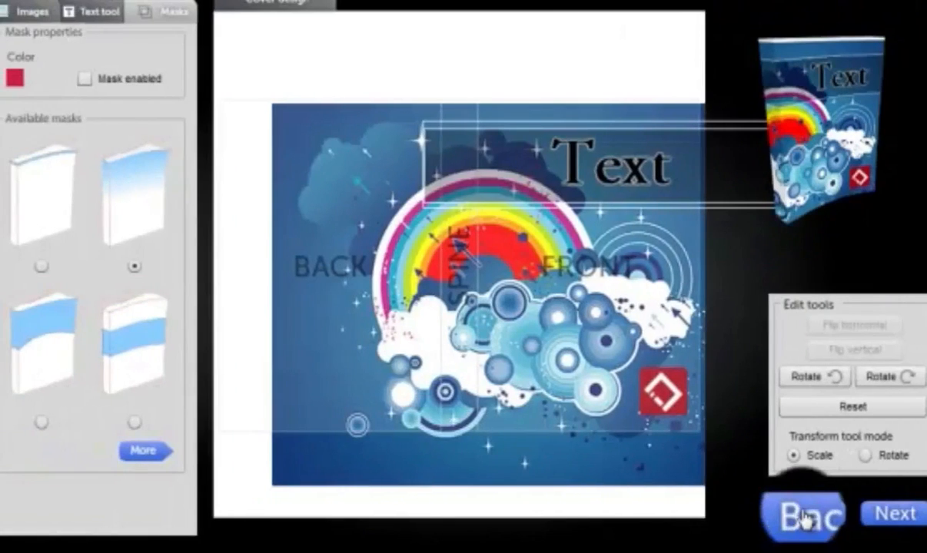
click(803, 520)
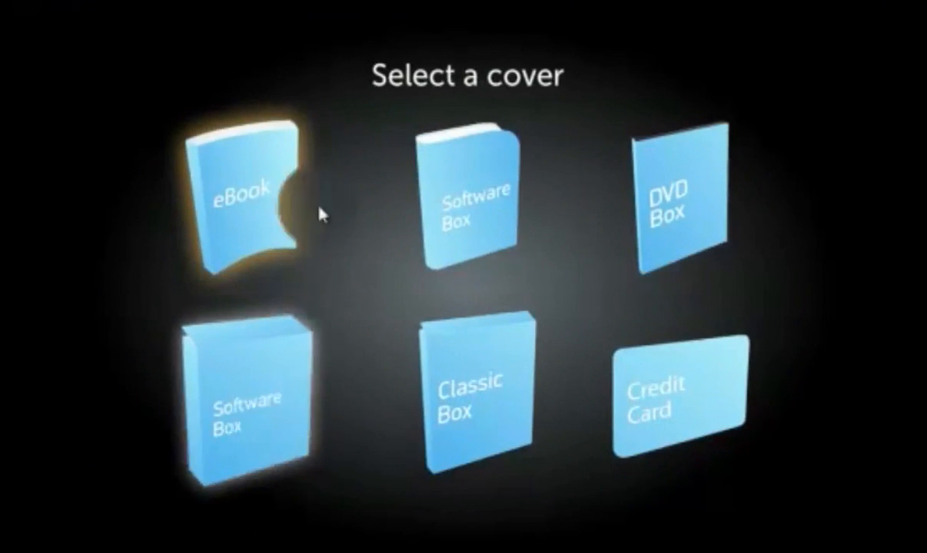
right_click(270, 407)
click(265, 409)
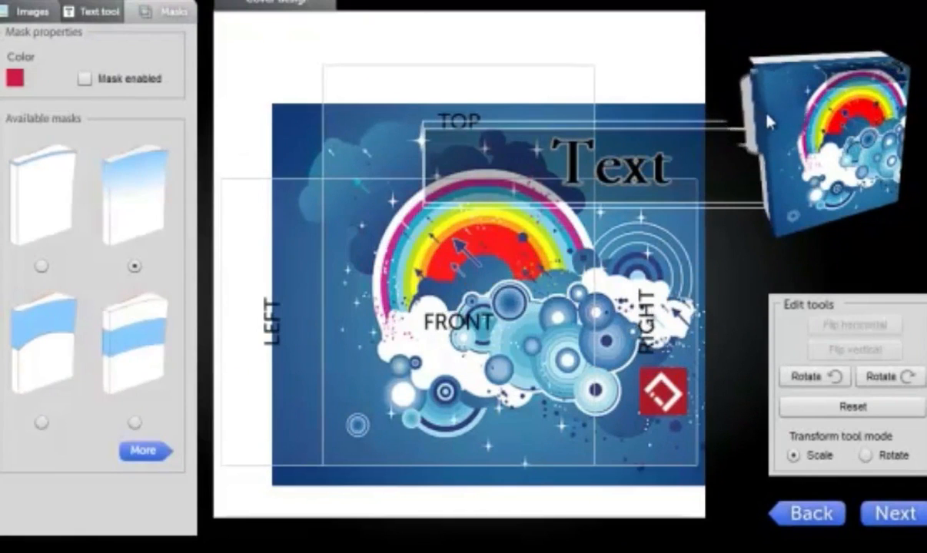
Step: Move the background image left and slightly down so its rainbow and clouds fill more of the box's front
drag(778, 149, 734, 125)
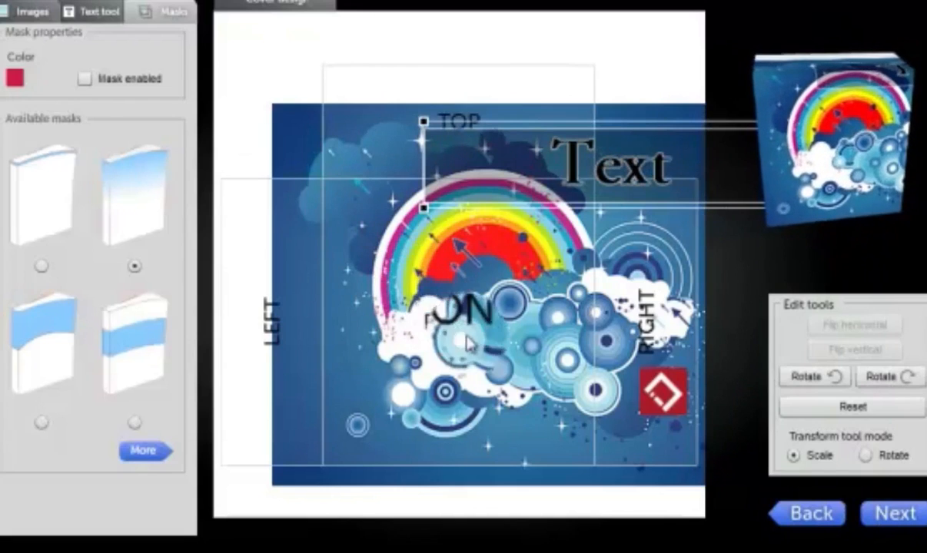
drag(465, 344, 381, 362)
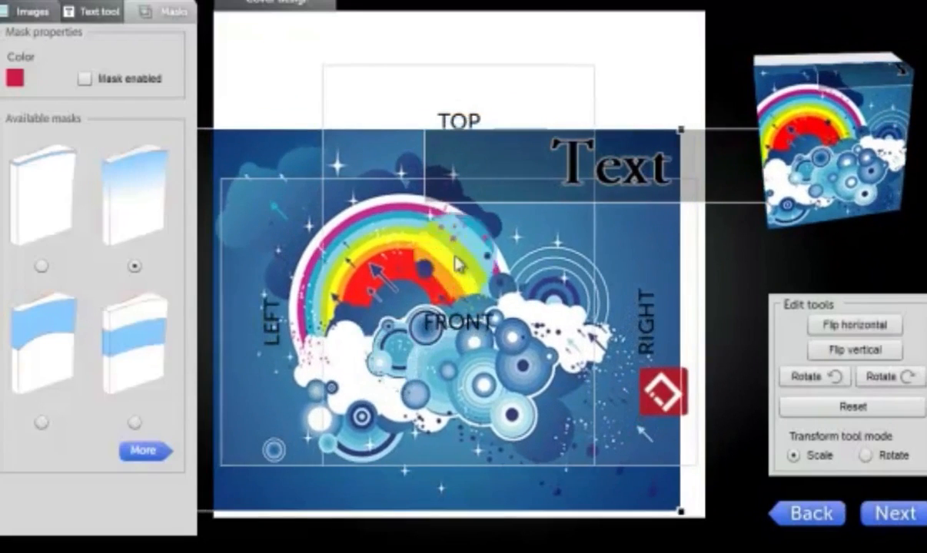
Step: Move the framed text left and down onto the box's front, and shift the background image left and down
drag(607, 199, 500, 260)
drag(460, 320, 397, 393)
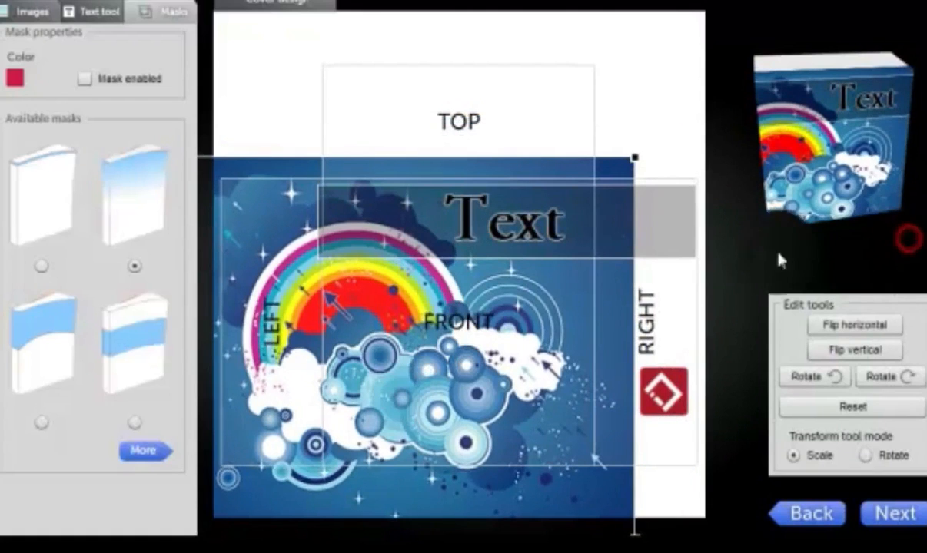
Step: Return to the cover selection and choose the DVD Box
click(806, 513)
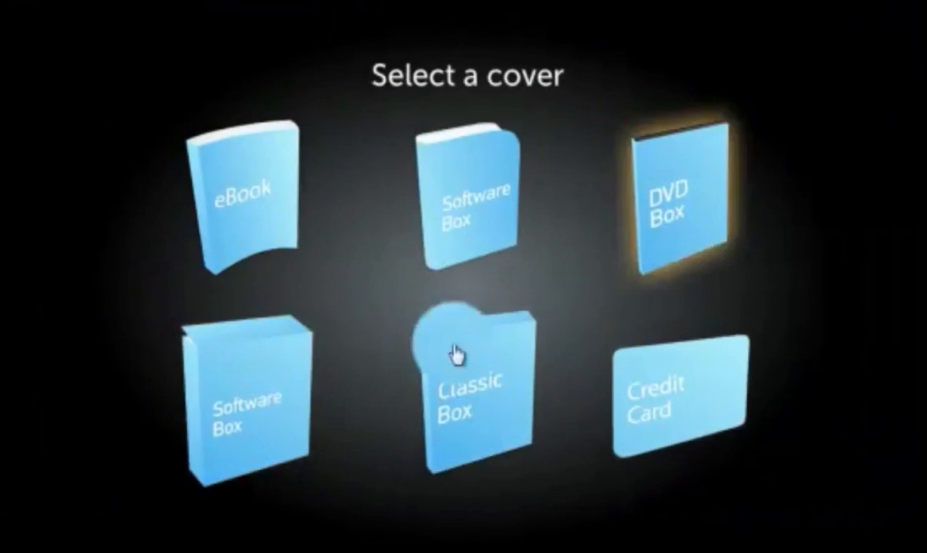
click(700, 217)
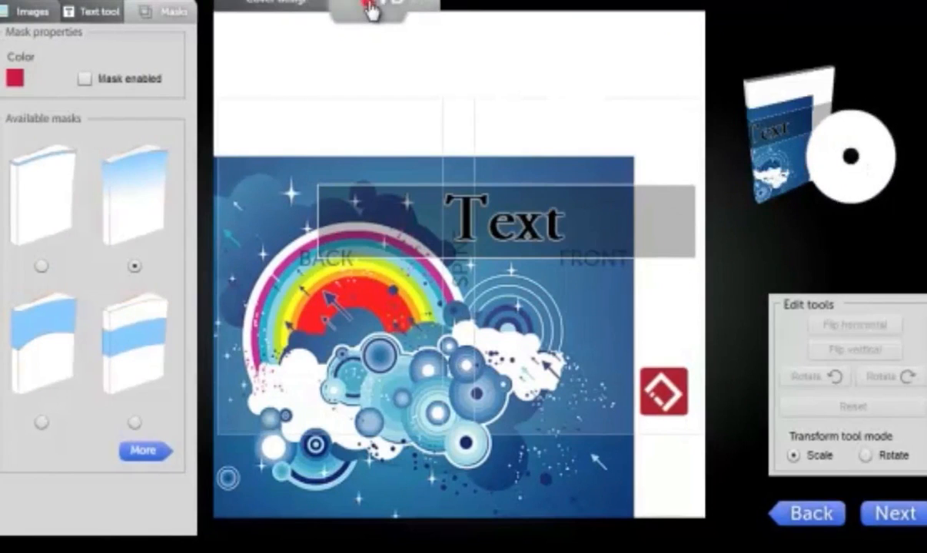
Step: Load the rainbow and clouds picture as the DVD disc image, enlarging it slightly and shifting it down and right on the disc
click(370, 9)
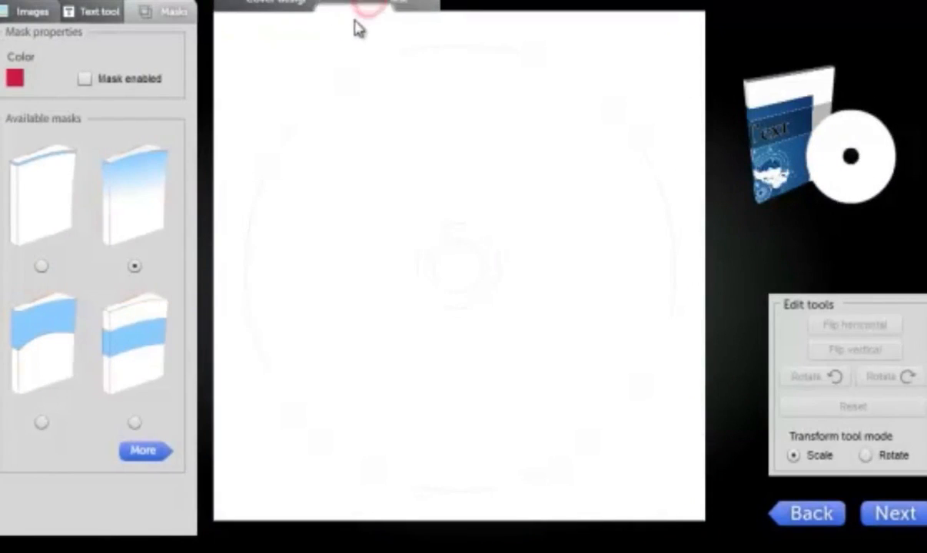
click(26, 19)
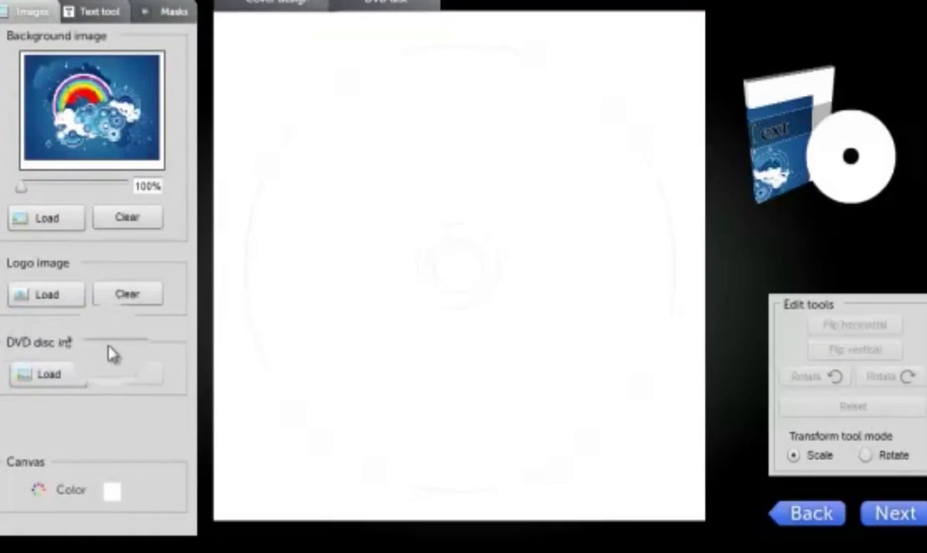
click(40, 376)
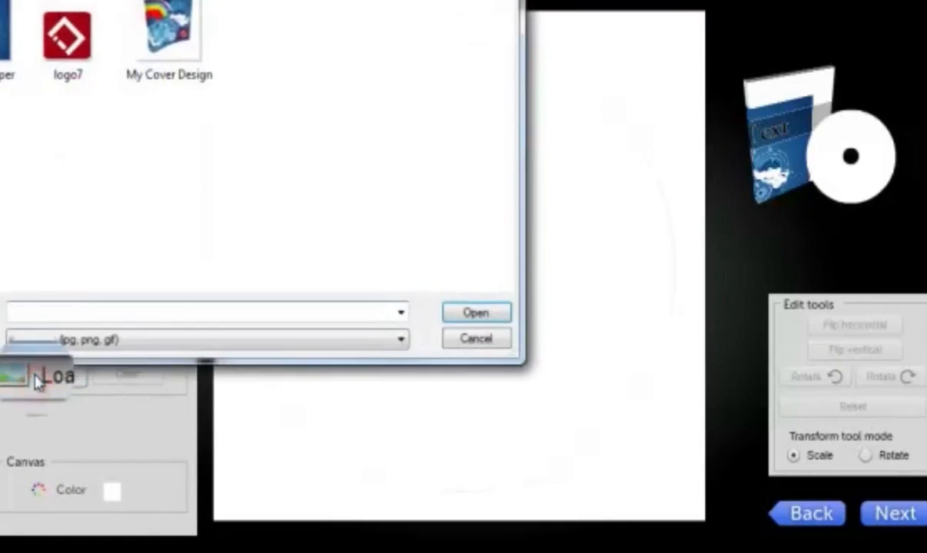
click(493, 320)
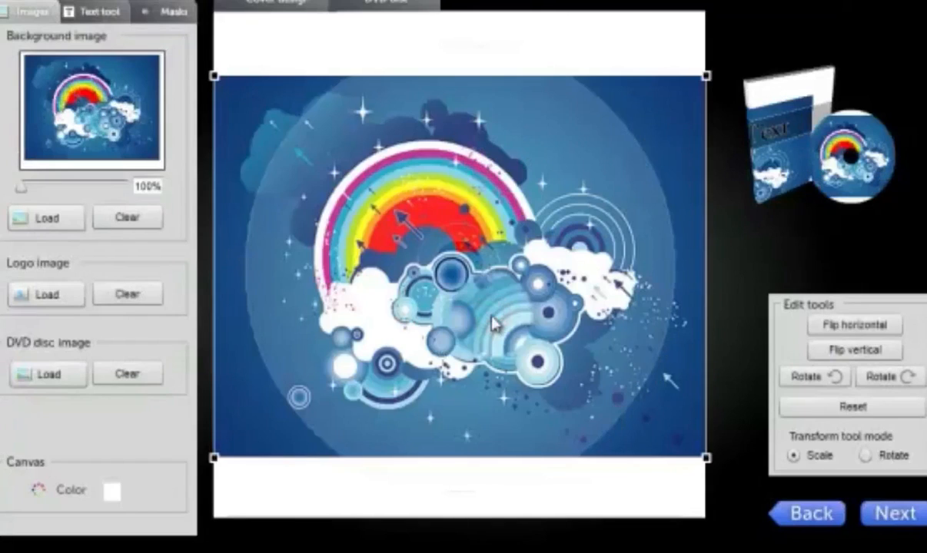
drag(706, 80, 710, 51)
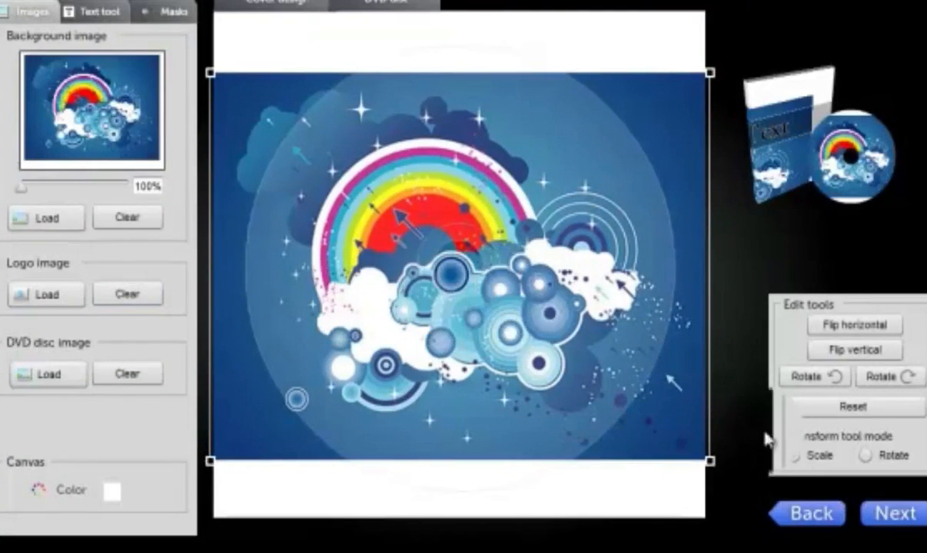
drag(421, 195, 432, 224)
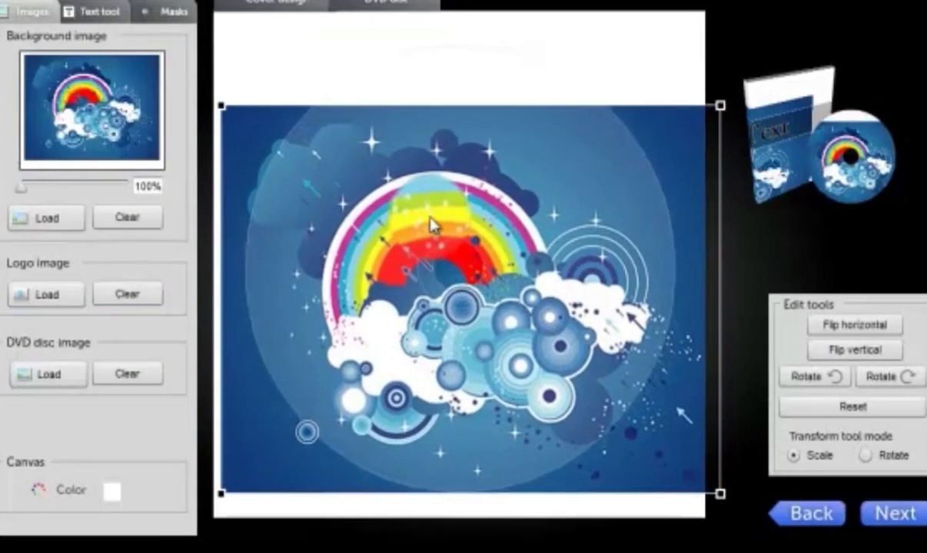
Step: In the cover design, move the background image and framed text up and right to fill the DVD box's front, and proceed to the final preview
click(275, 4)
drag(507, 350, 585, 315)
drag(584, 257, 643, 191)
drag(568, 265, 581, 227)
click(895, 512)
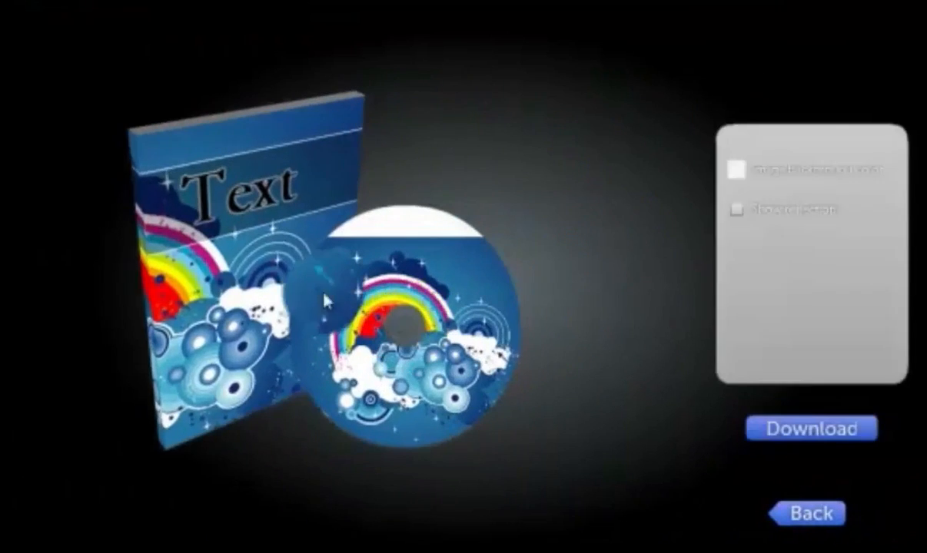